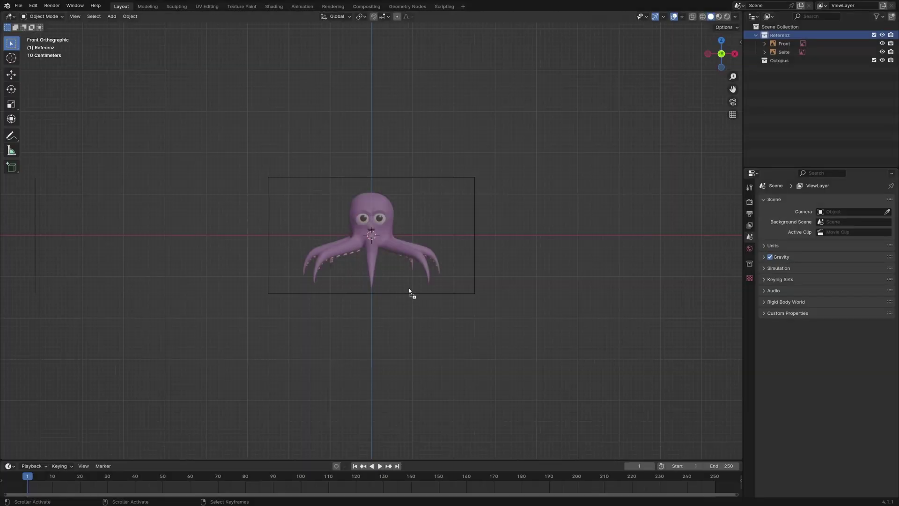
# Place the Krake_unten.png image as a reference, clear its location and rotate it 90° about the X axis.
pyautogui.click(409, 288)
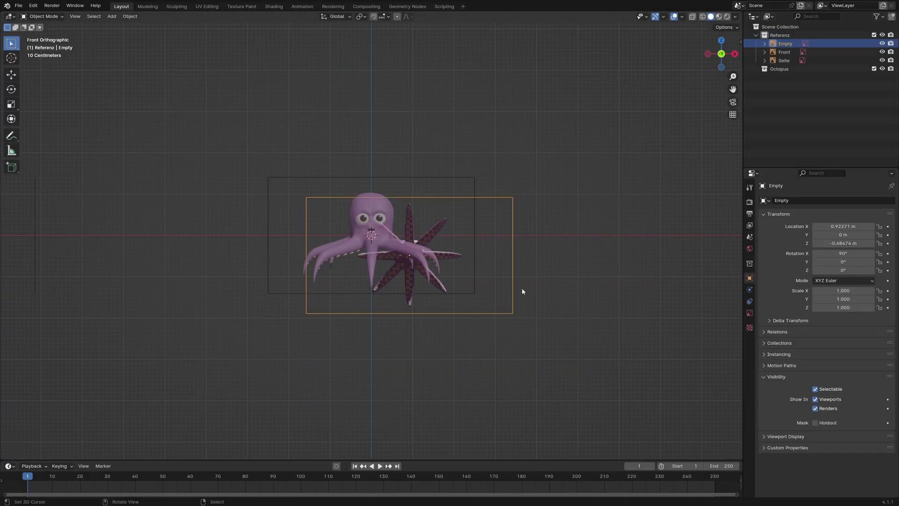
pyautogui.hotkey('alt', 'g')
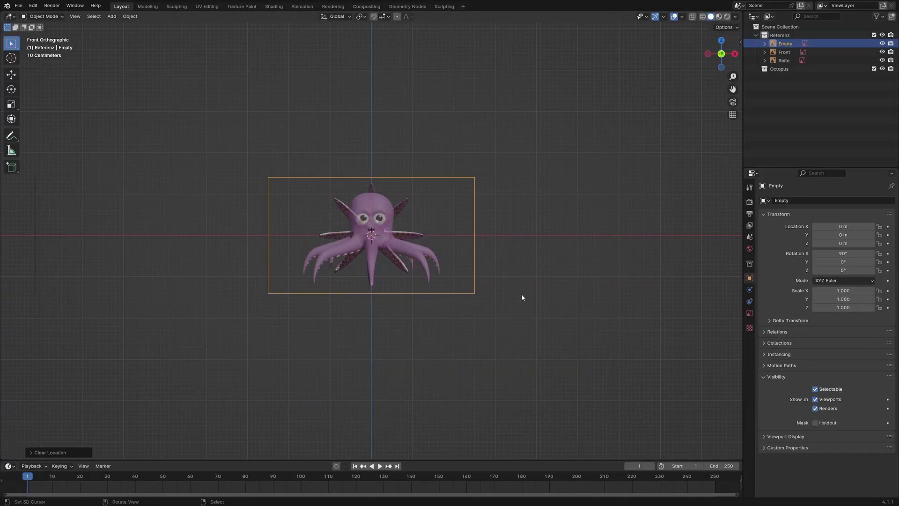
pyautogui.moveTo(523, 296); pyautogui.dragTo(494, 306, button='middle')
pyautogui.write('rx90')
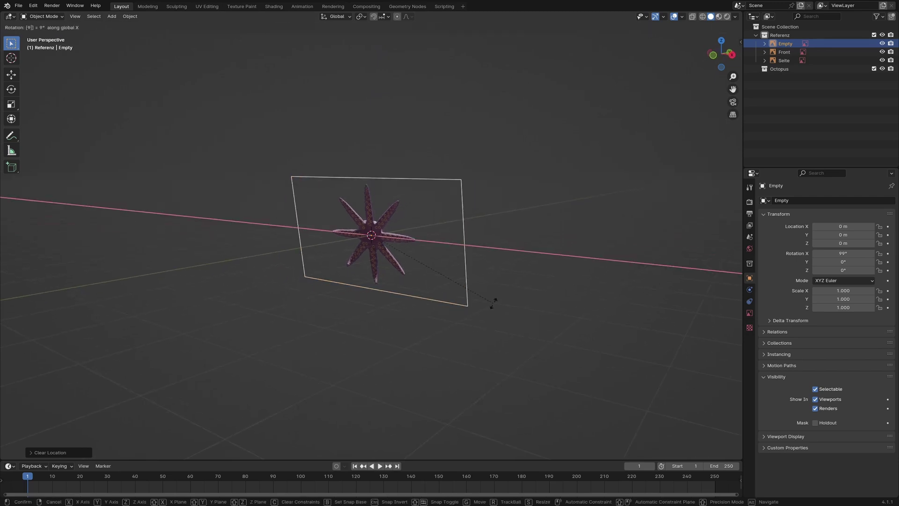
pyautogui.press('Return')
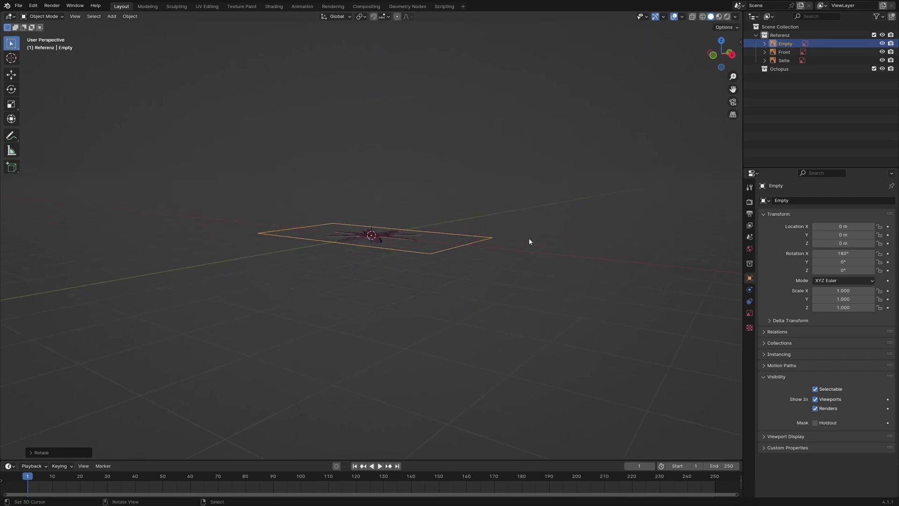
# Move the bottom-view reference image down along Z to about -3.58 m.
pyautogui.press('g')
pyautogui.press('z')
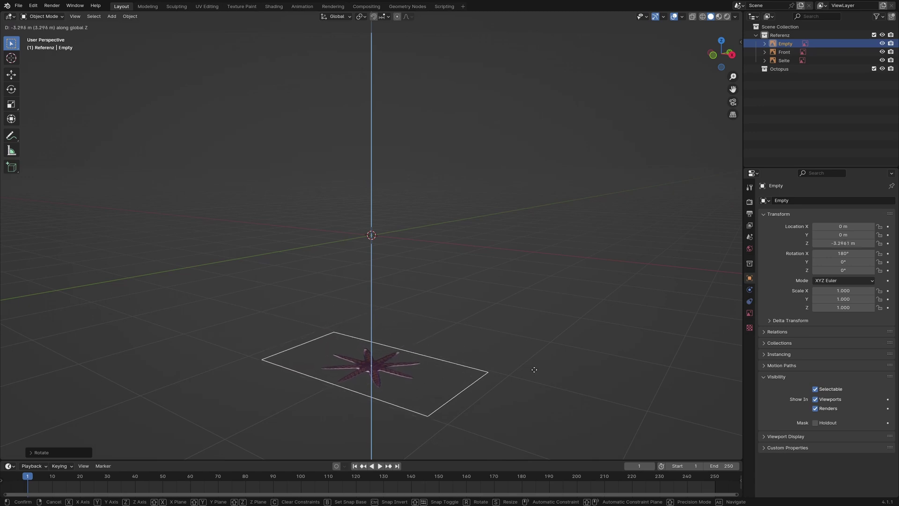
pyautogui.click(601, 371)
# Set the bottom-view image's depth to Front, hide it in perspective, and enable opacity at about 0.483.
pyautogui.click(750, 313)
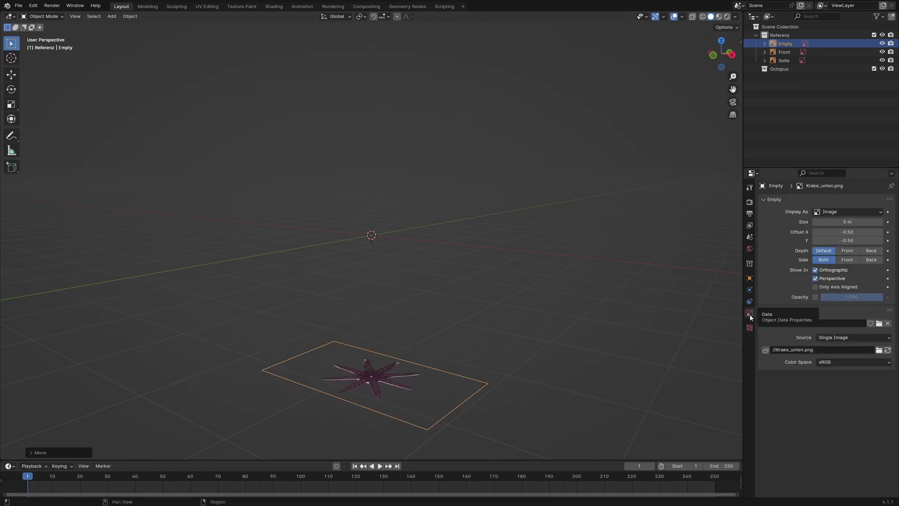
pyautogui.click(819, 279)
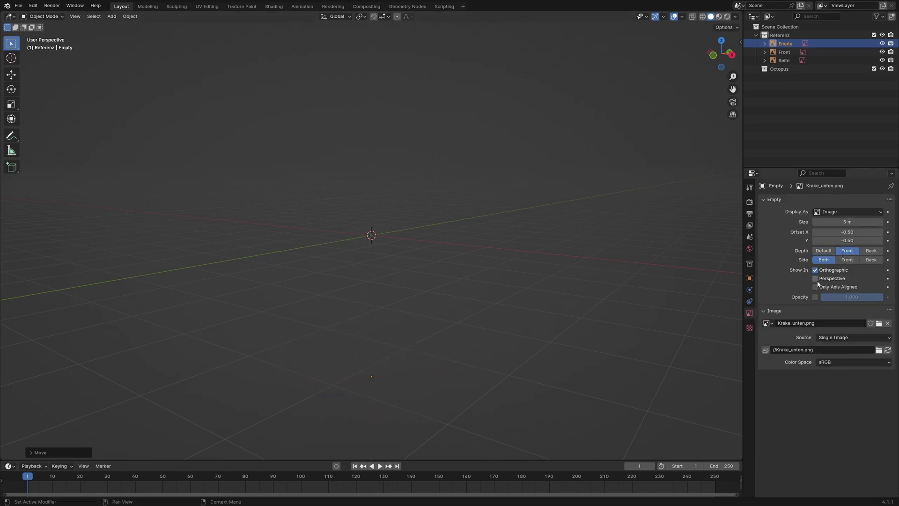
pyautogui.click(816, 298)
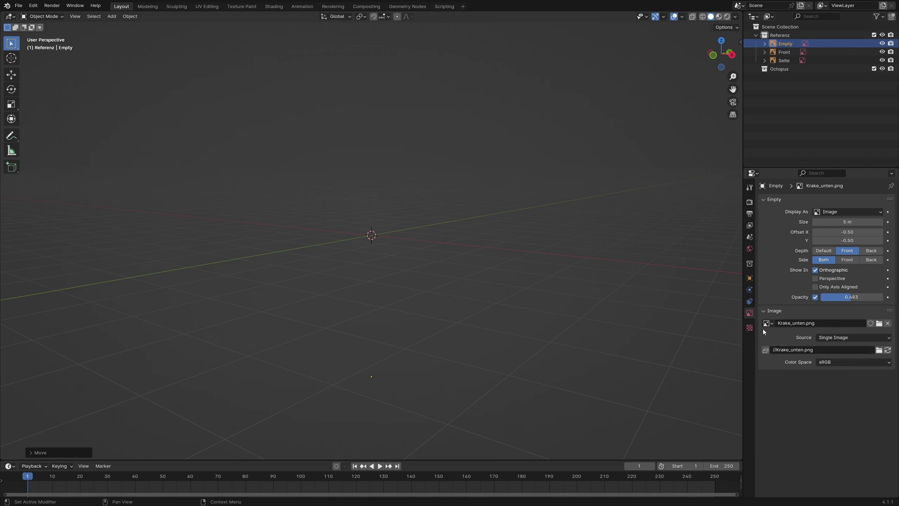
# Make the bottom-view reference image unselectable and rename it Unten.
pyautogui.click(750, 278)
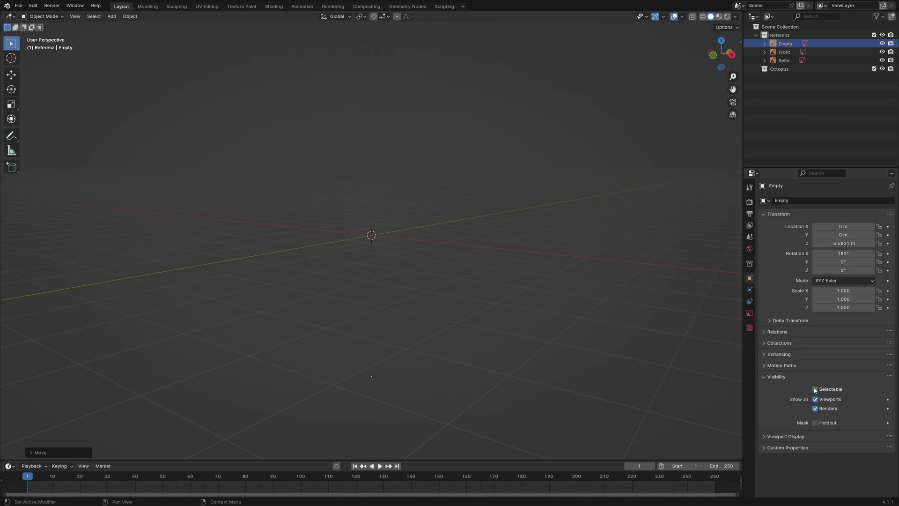
pyautogui.press('KP_7')
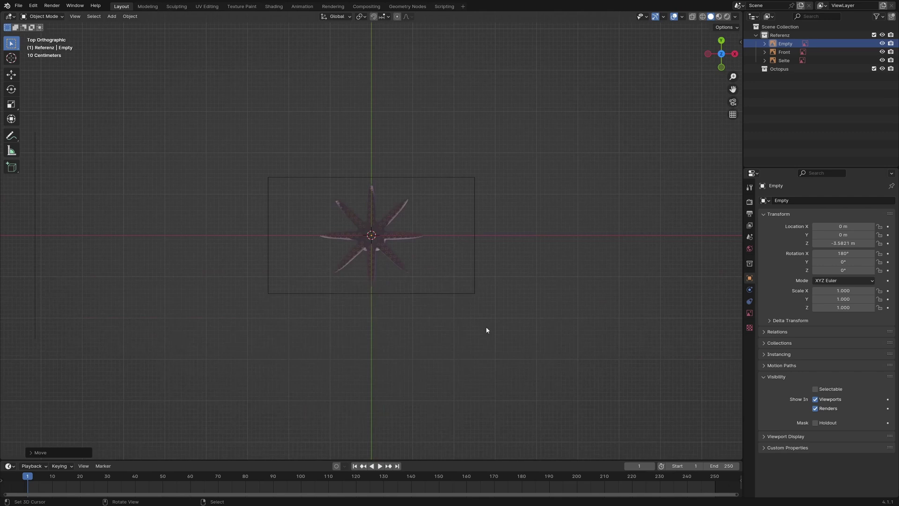
pyautogui.press('KP_1')
pyautogui.press('KP_3')
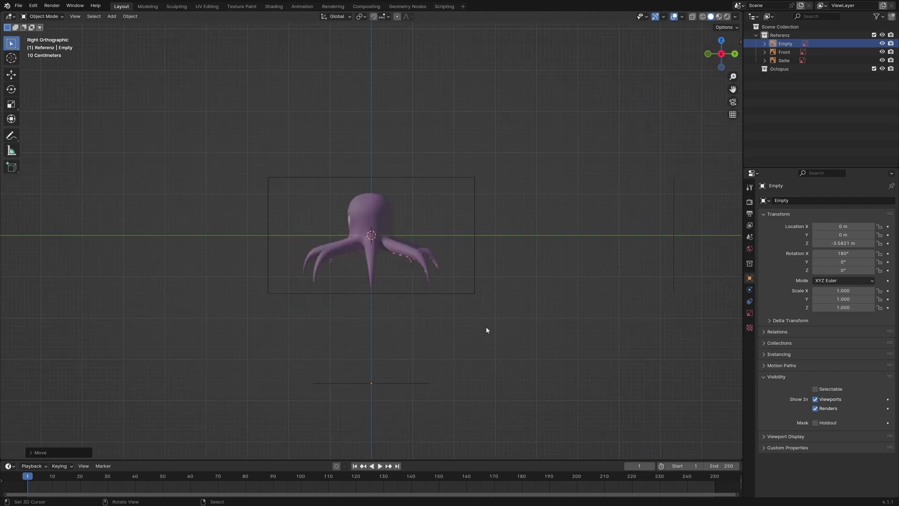
pyautogui.press('KP_1')
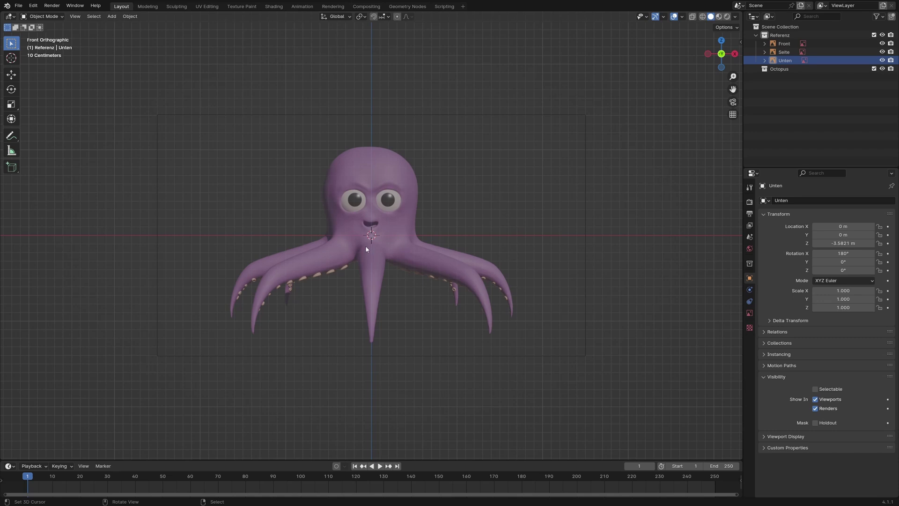
# Add a cube at the origin and scale it to about 0.547 to match the octopus head's width.
pyautogui.hotkey('shift', 'a')
pyautogui.moveTo(360, 256)
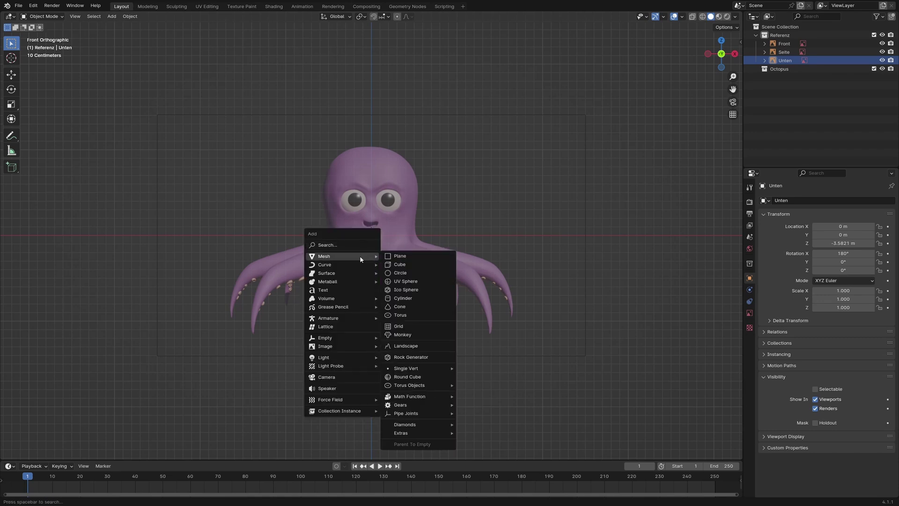
pyautogui.click(404, 264)
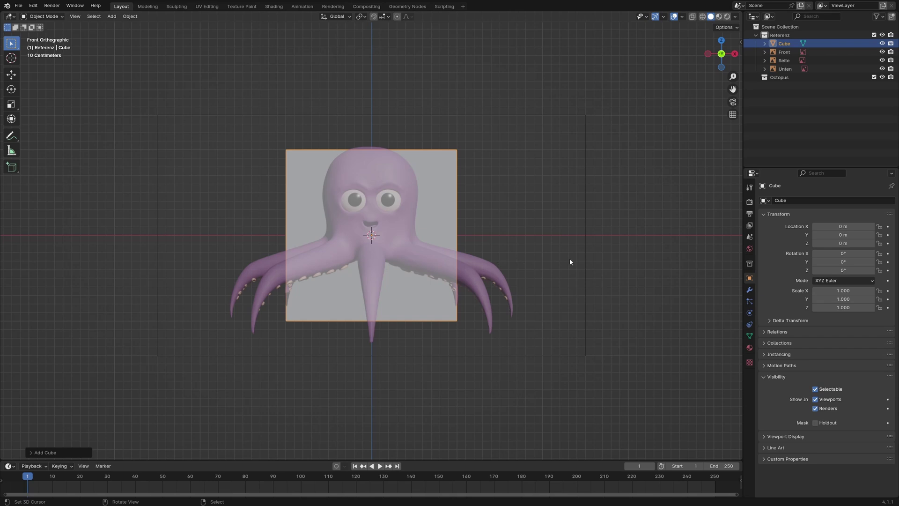
pyautogui.press('s')
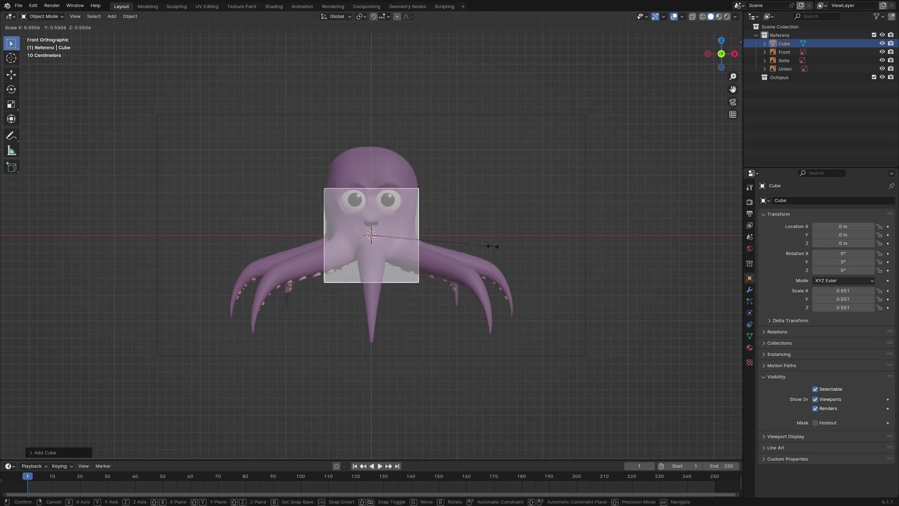
pyautogui.click(491, 246)
# Move the cube up along Z to about 0.48 m so it covers the octopus head.
pyautogui.press('g')
pyautogui.press('z')
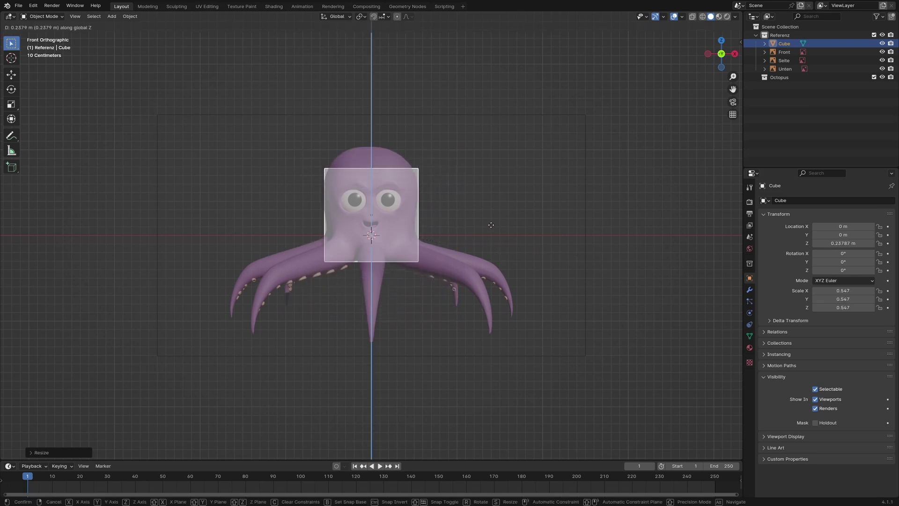
pyautogui.click(490, 208)
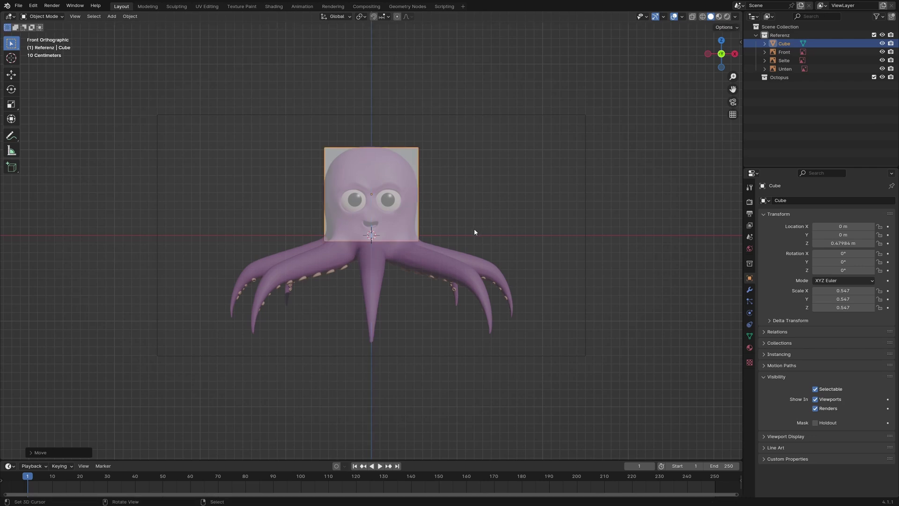
# Add a level 2 Subdivision Surface to the cube and scale it to about 0.642 to fill the head's outline.
pyautogui.hotkey('ctrl', '2')
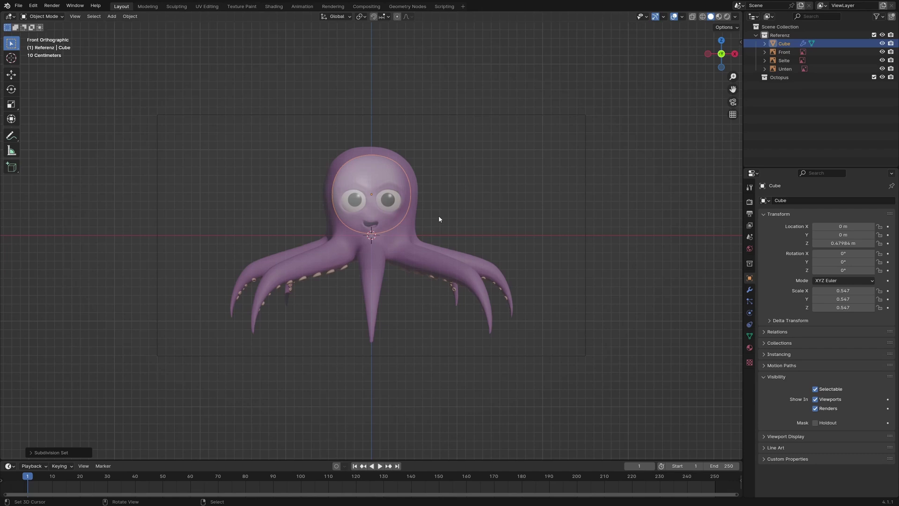
pyautogui.press('s')
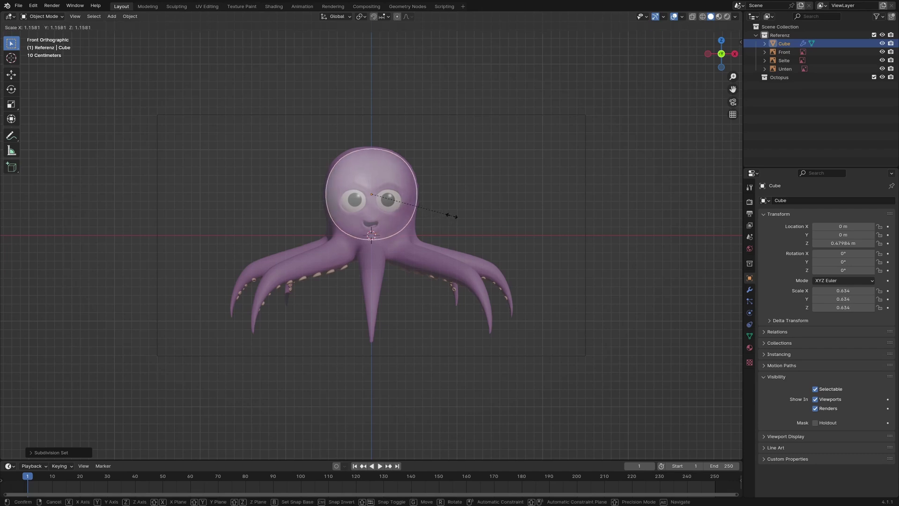
pyautogui.click(453, 219)
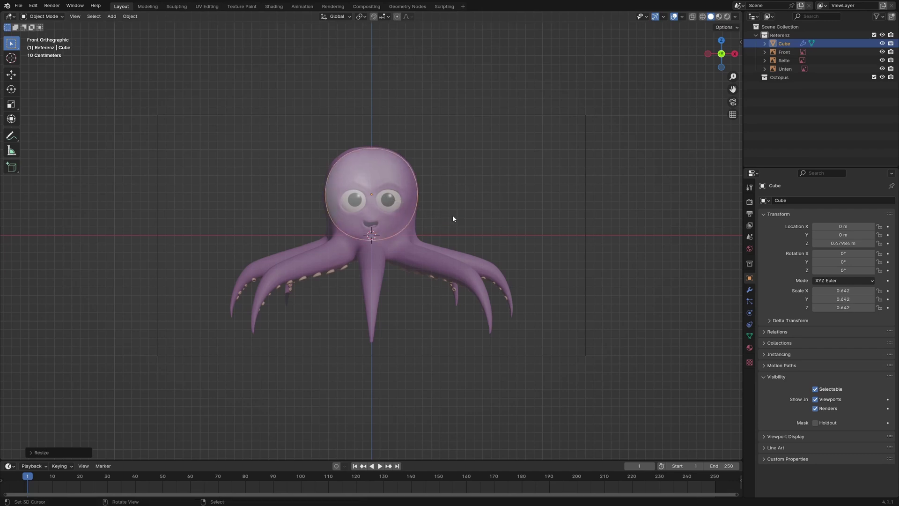
# Raise the Subdivision modifier's viewport levels to 4 and apply the modifier.
pyautogui.click(750, 290)
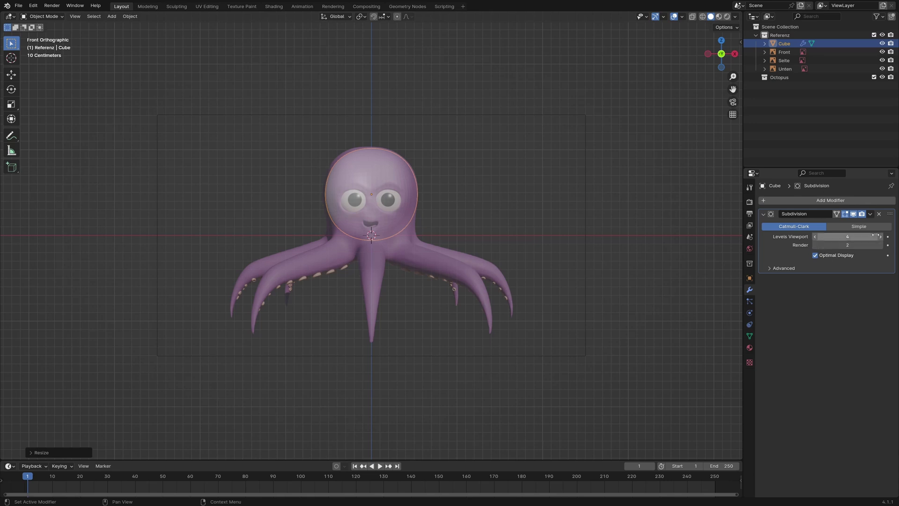
pyautogui.click(869, 213)
pyautogui.click(831, 223)
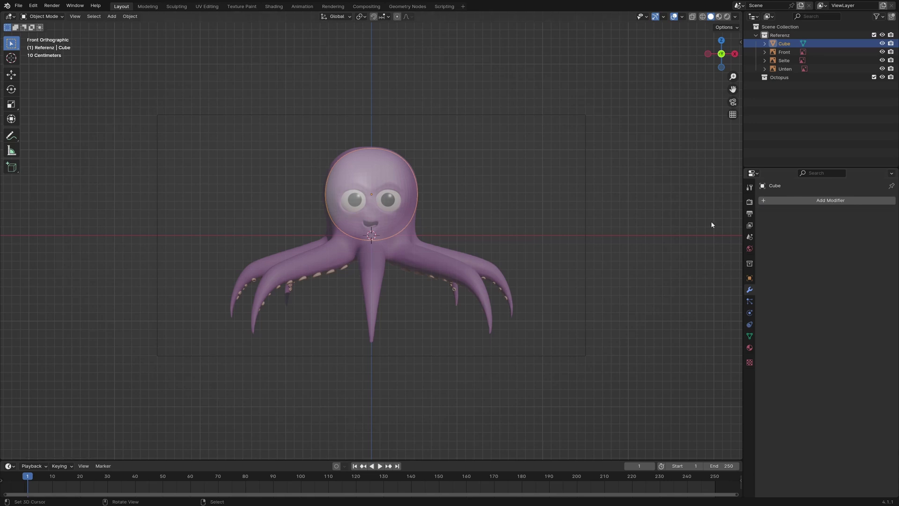
# Start sculpting the head mesh in front view with the Grab brush at a radius of 322 px.
pyautogui.click(179, 7)
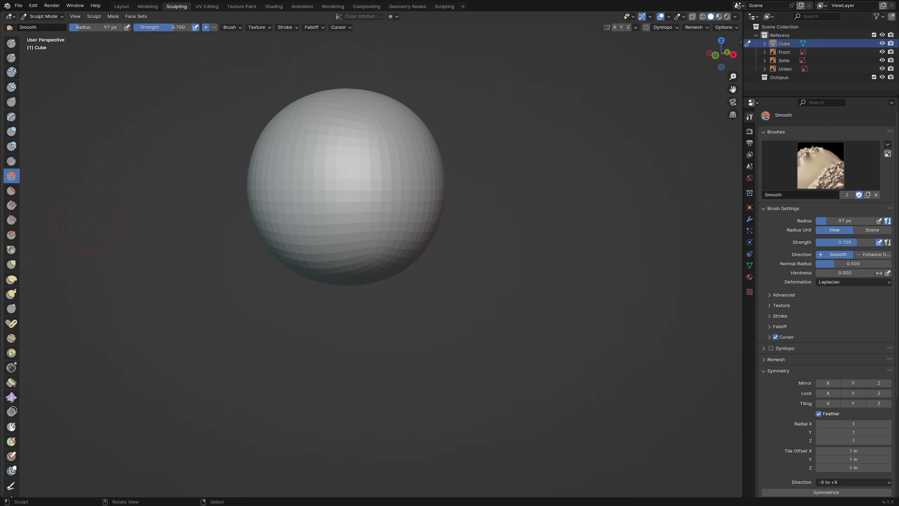
pyautogui.click(11, 265)
pyautogui.press('KP_1')
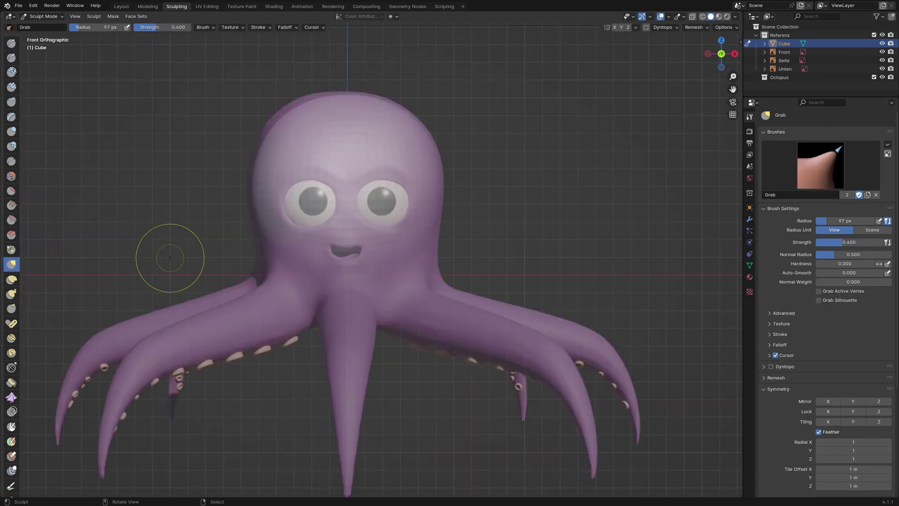
pyautogui.press('f')
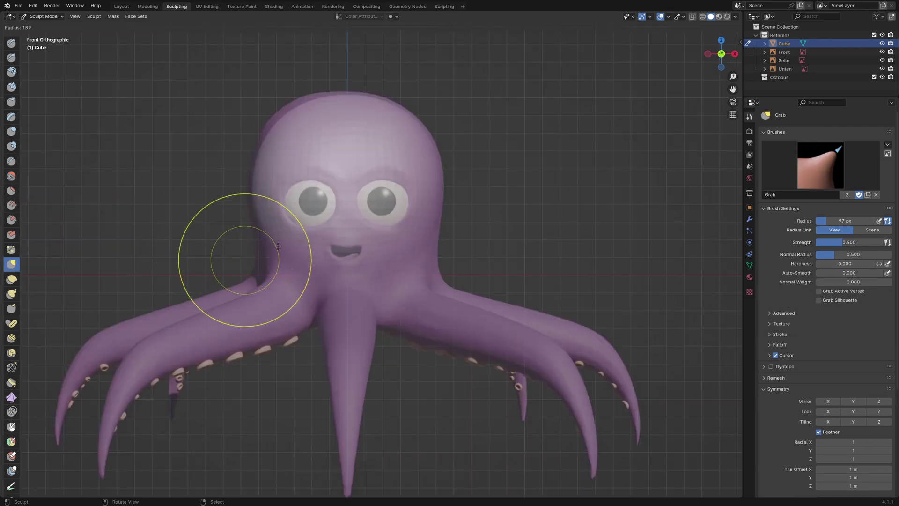
pyautogui.click(356, 260)
# Turn on X mirroring and pull the crown of the mesh outward to the head outline in the front reference.
pyautogui.moveTo(408, 124); pyautogui.dragTo(408, 123)
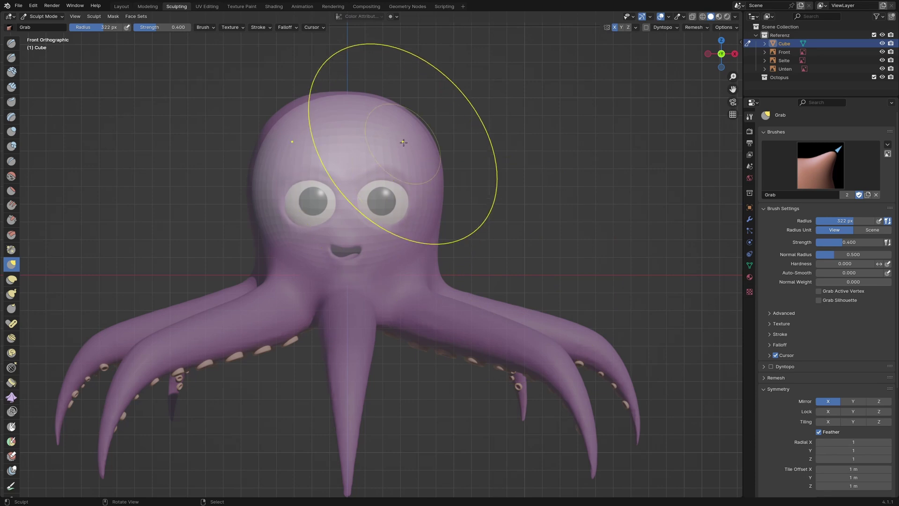
pyautogui.moveTo(409, 120); pyautogui.dragTo(412, 112)
pyautogui.moveTo(354, 108); pyautogui.dragTo(353, 103)
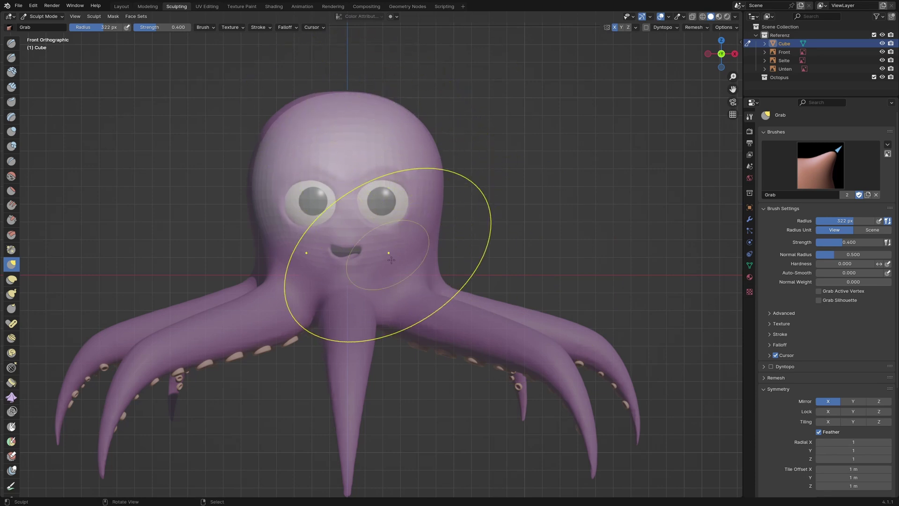
# Pull the lower part of the mesh down and outward to follow the front reference's neck and tentacle base.
pyautogui.moveTo(402, 263)
pyautogui.mouseDown()
pyautogui.moveTo(407, 275)
pyautogui.moveTo(350, 309)
pyautogui.mouseUp()
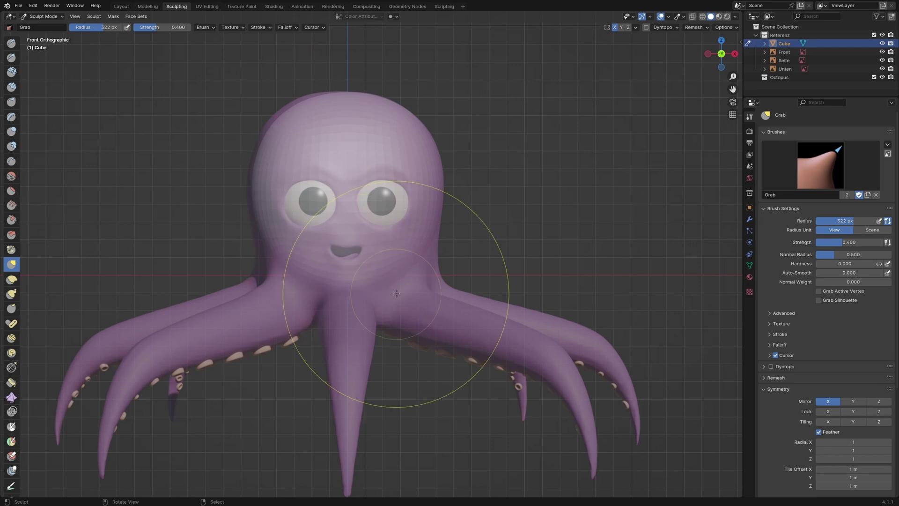
pyautogui.moveTo(411, 282); pyautogui.dragTo(430, 299)
pyautogui.moveTo(429, 258)
pyautogui.mouseDown()
pyautogui.moveTo(436, 279)
pyautogui.moveTo(395, 285)
pyautogui.moveTo(389, 307)
pyautogui.moveTo(341, 350)
pyautogui.mouseUp()
pyautogui.moveTo(383, 315)
pyautogui.mouseDown()
pyautogui.moveTo(408, 326)
pyautogui.moveTo(390, 321)
pyautogui.moveTo(421, 317)
pyautogui.mouseUp()
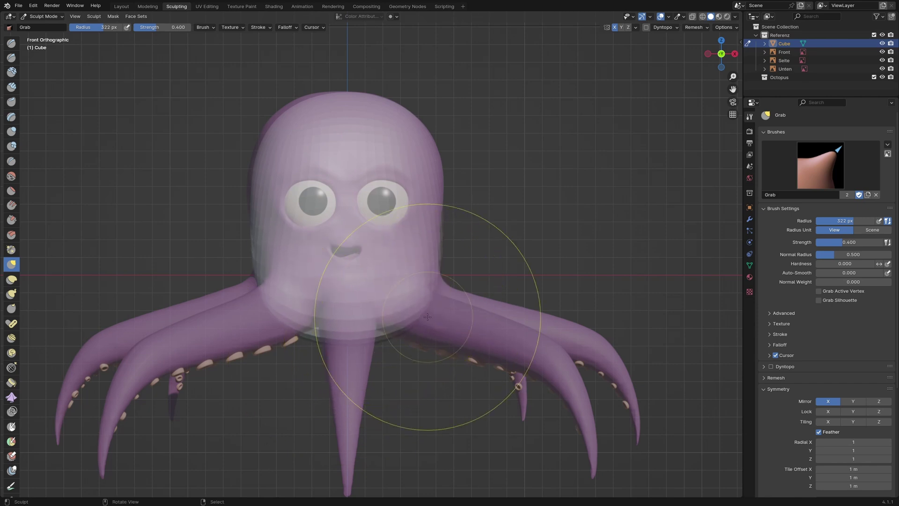
pyautogui.moveTo(437, 262)
pyautogui.mouseDown()
pyautogui.moveTo(442, 244)
pyautogui.moveTo(466, 235)
pyautogui.mouseUp()
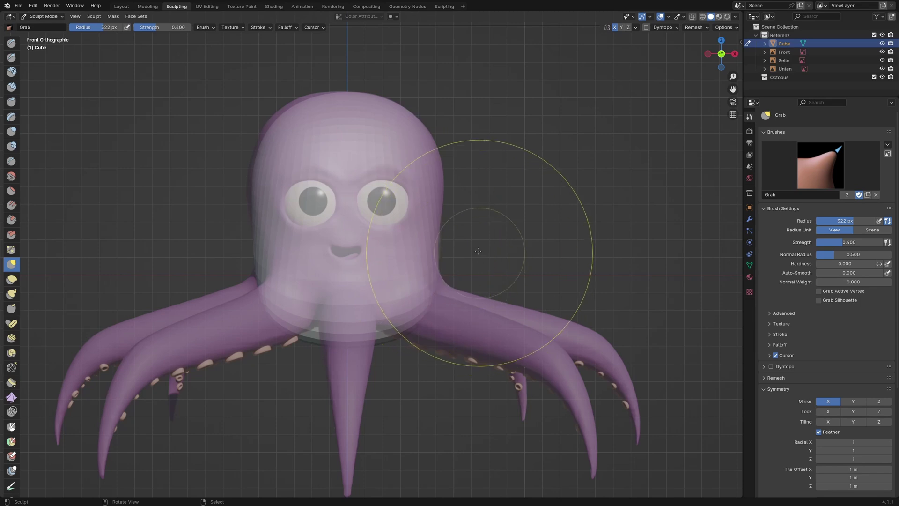
# In the right side view, pull the forehead, face, lower back and underside to match the side reference.
pyautogui.press('KP_3')
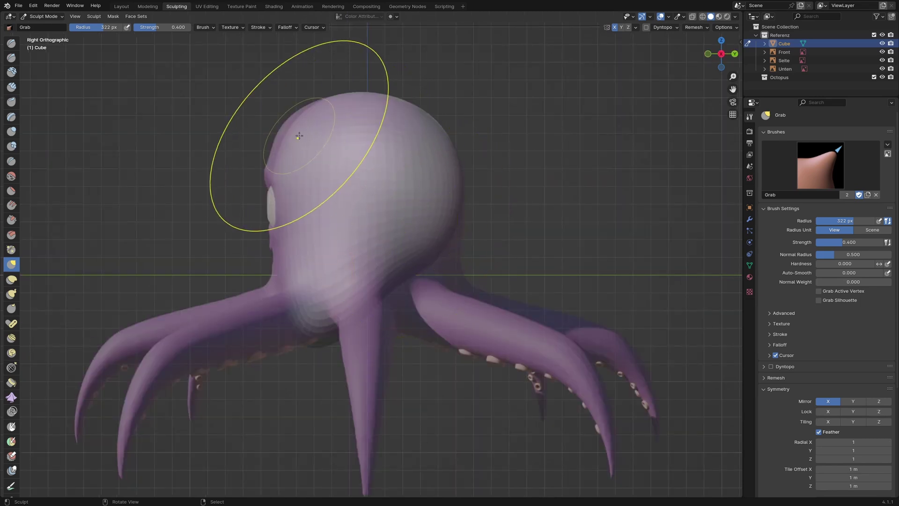
pyautogui.moveTo(288, 139); pyautogui.dragTo(284, 138)
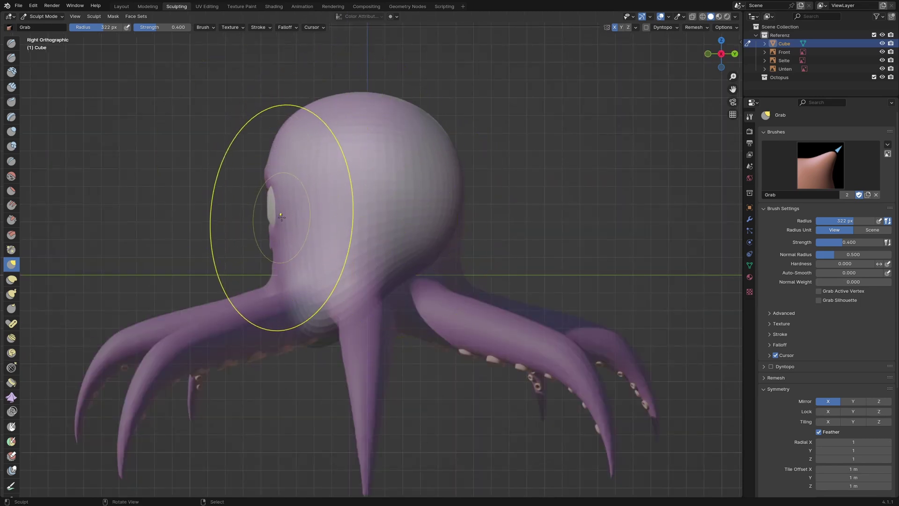
pyautogui.moveTo(278, 254); pyautogui.dragTo(271, 266)
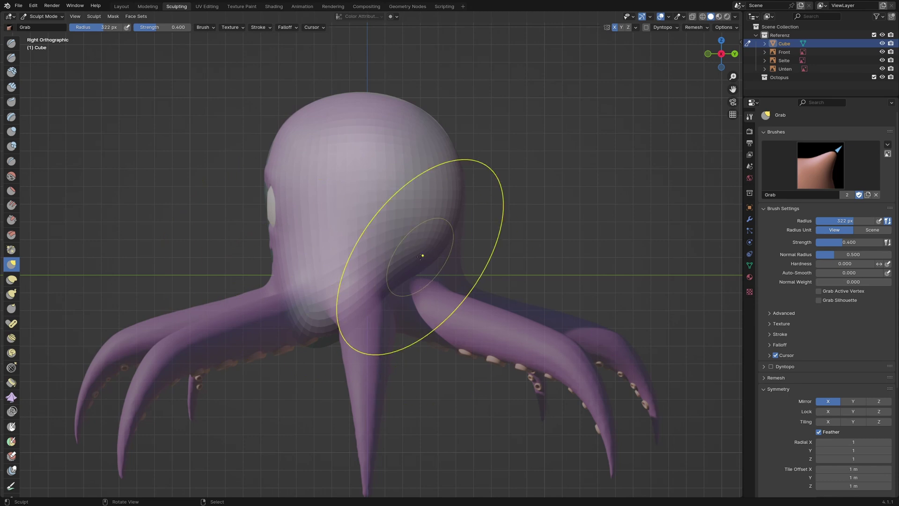
pyautogui.moveTo(421, 256)
pyautogui.mouseDown()
pyautogui.moveTo(438, 269)
pyautogui.moveTo(433, 314)
pyautogui.moveTo(460, 349)
pyautogui.mouseUp()
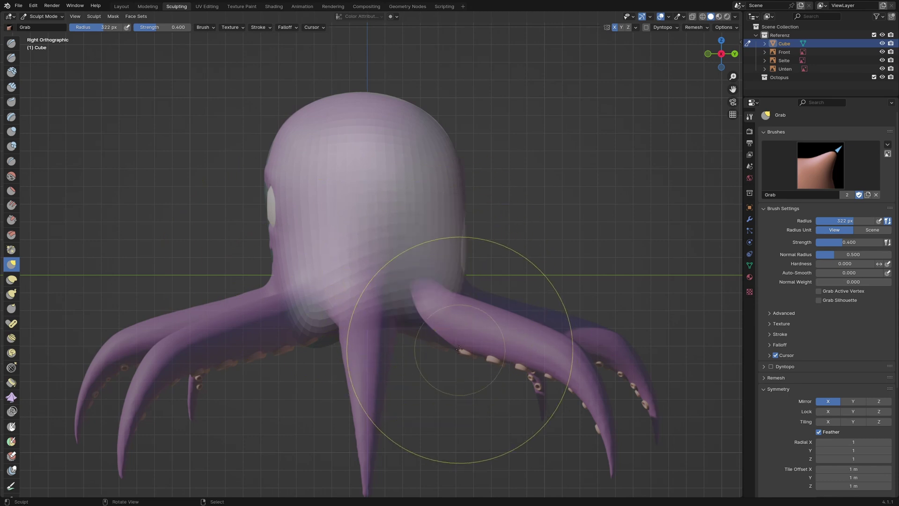
pyautogui.moveTo(362, 322); pyautogui.dragTo(365, 328)
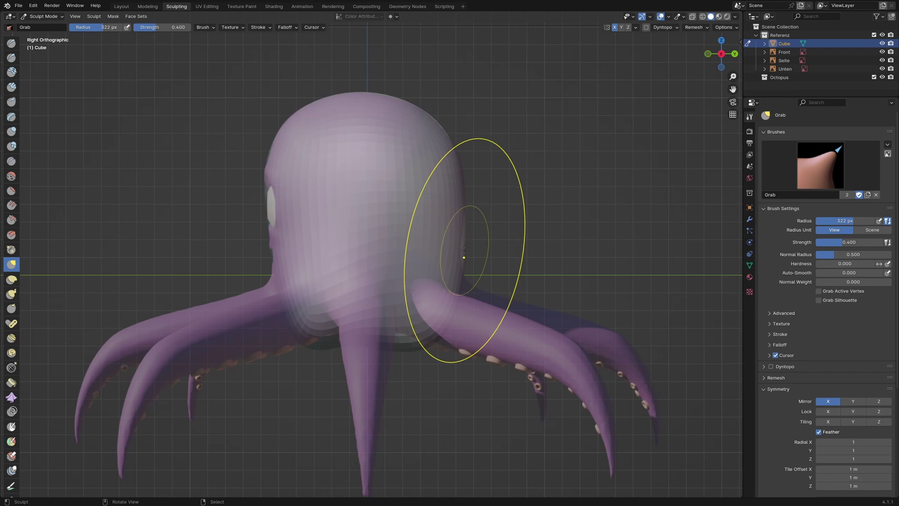
# Refine the lower back and underside of the head with the Grab brush in side view, comparing the shape with the references.
pyautogui.moveTo(463, 258); pyautogui.dragTo(462, 263)
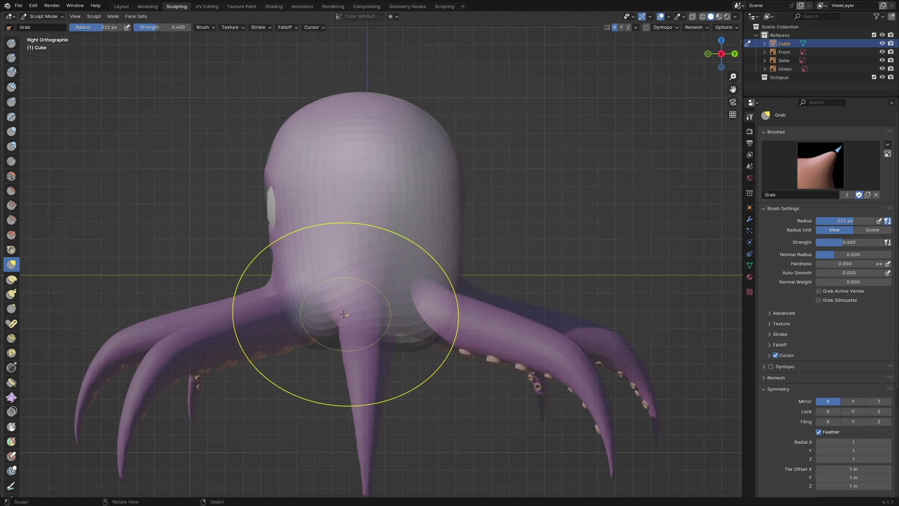
pyautogui.moveTo(328, 318)
pyautogui.mouseDown()
pyautogui.moveTo(311, 331)
pyautogui.moveTo(304, 324)
pyautogui.moveTo(323, 334)
pyautogui.moveTo(314, 335)
pyautogui.mouseUp()
pyautogui.moveTo(407, 336)
pyautogui.mouseDown()
pyautogui.moveTo(412, 329)
pyautogui.moveTo(398, 327)
pyautogui.mouseUp()
pyautogui.press('KP_1')
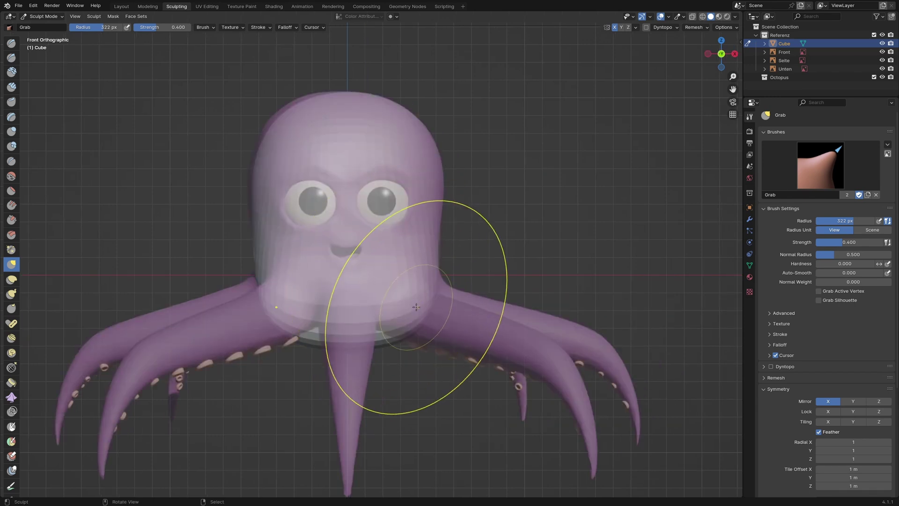
pyautogui.press('ctrl+KP_7')
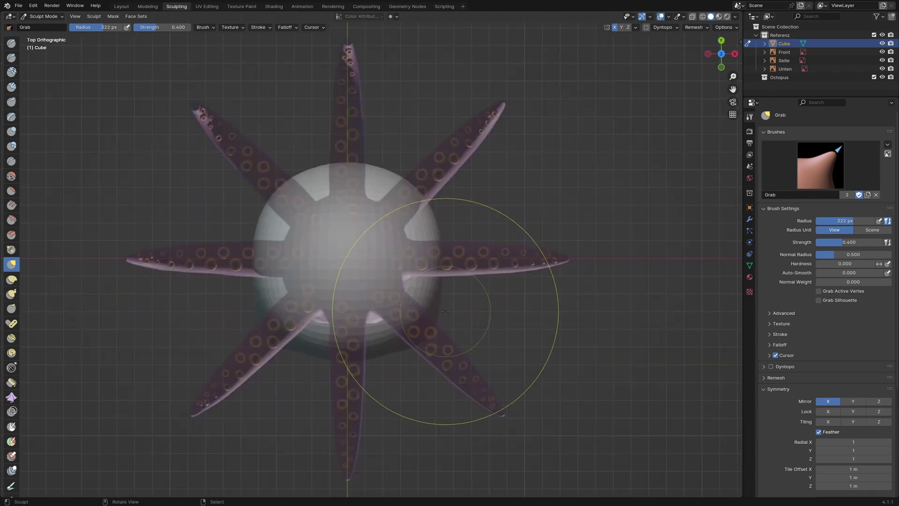
# Sample the detail size from the head's surface, and remesh the head with a finer voxel size.
pyautogui.press('KP_1')
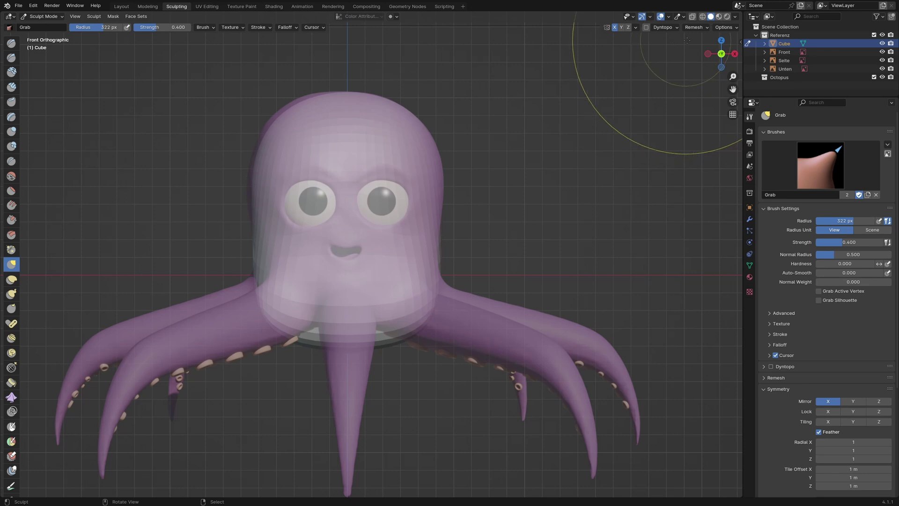
pyautogui.click(703, 28)
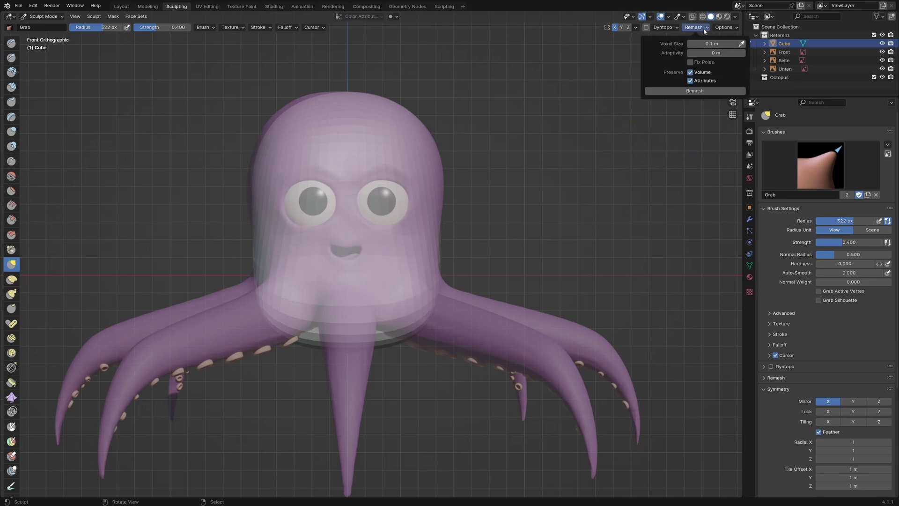
pyautogui.click(741, 43)
pyautogui.click(380, 138)
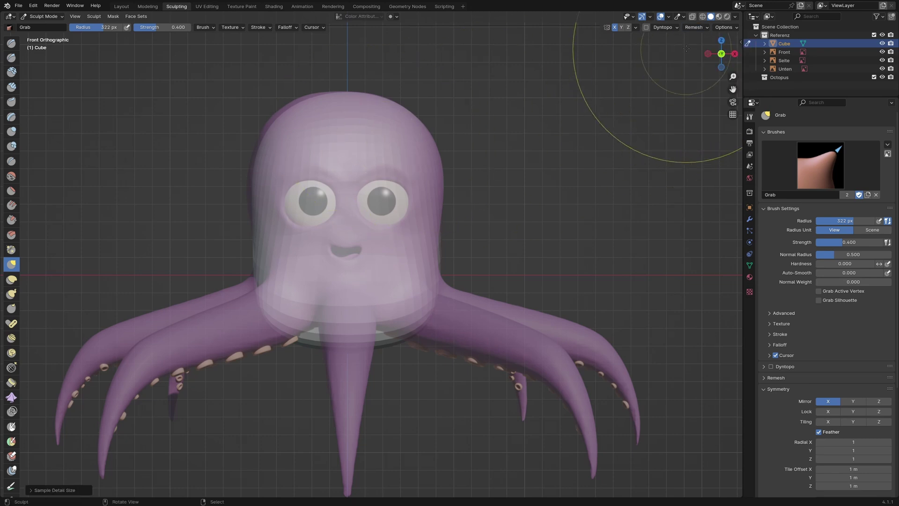
pyautogui.click(707, 26)
pyautogui.click(712, 44)
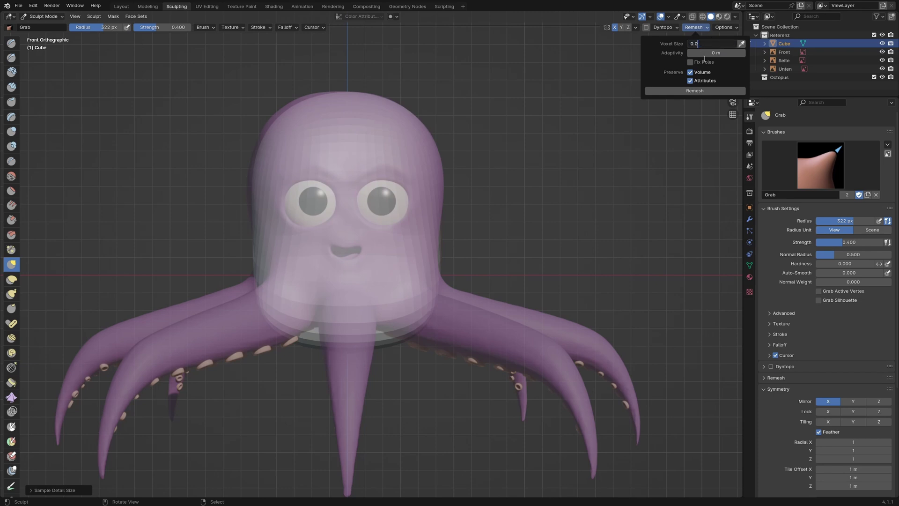
pyautogui.press('Return')
pyautogui.click(679, 91)
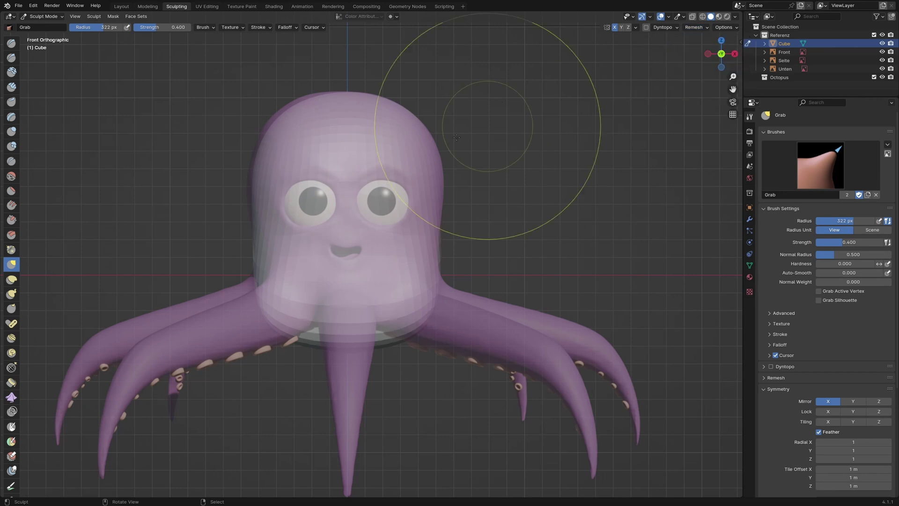
# Switch to the Draw brush and reduce its radius to 77 px over the reference eye.
pyautogui.click(12, 43)
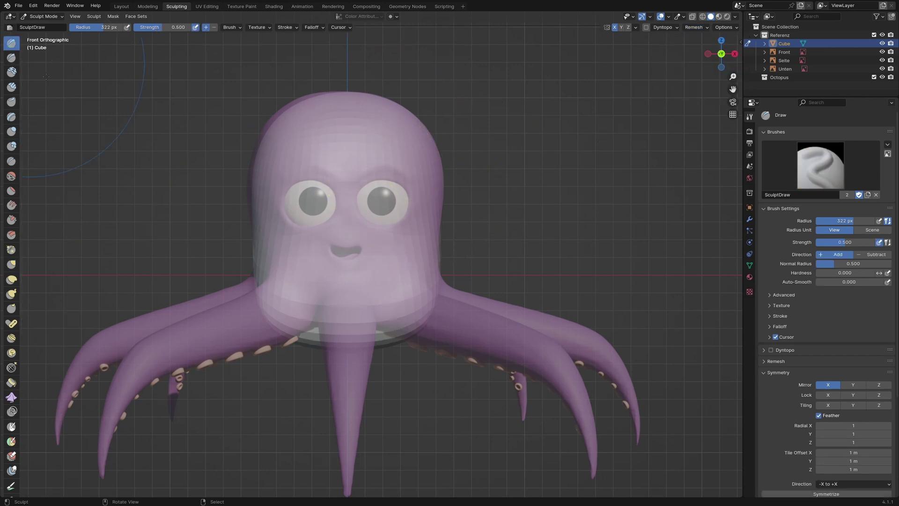
pyautogui.press('f')
pyautogui.click(375, 206)
pyautogui.press('f')
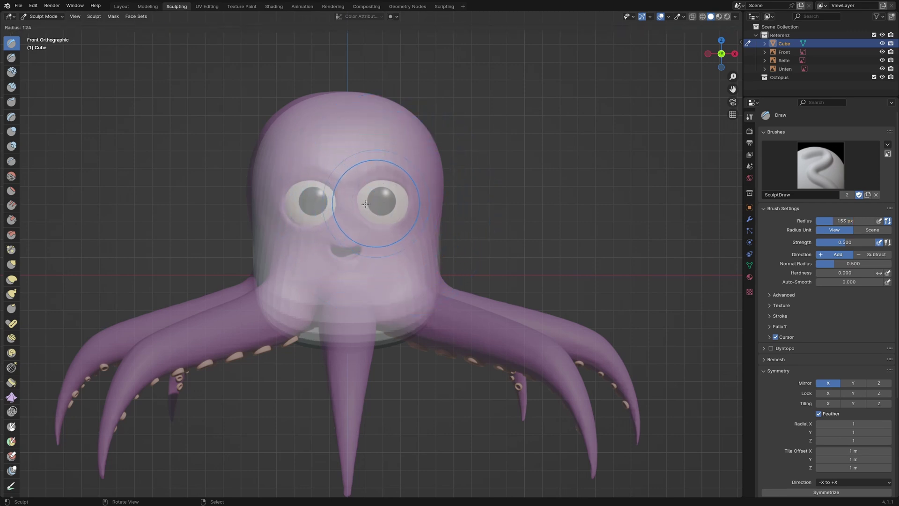
pyautogui.click(370, 204)
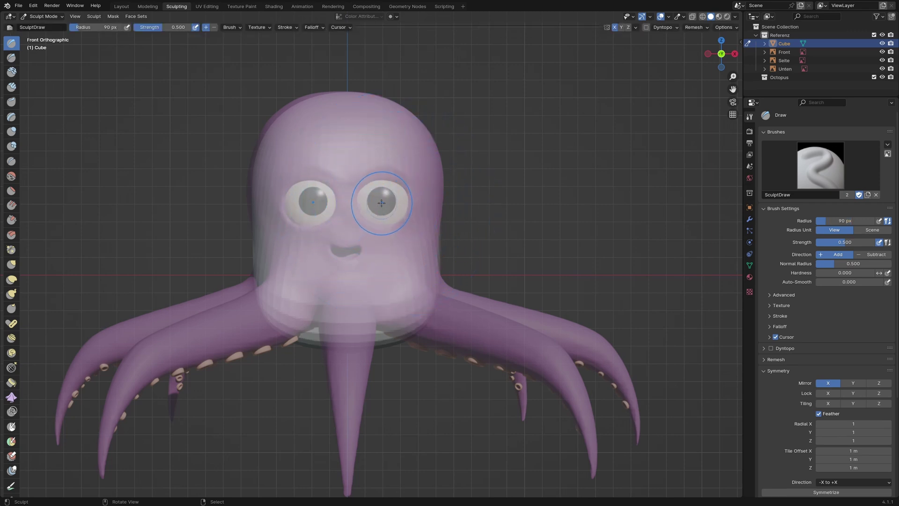
pyautogui.press('f')
pyautogui.click(384, 202)
# Carve mirrored round eye sockets into the face with the Draw brush, following the eyes in the front reference.
pyautogui.scroll(3, 384, 200)
pyautogui.moveTo(399, 178)
pyautogui.mouseDown()
pyautogui.moveTo(399, 169)
pyautogui.moveTo(369, 166)
pyautogui.moveTo(401, 198)
pyautogui.moveTo(399, 164)
pyautogui.moveTo(368, 180)
pyautogui.moveTo(403, 178)
pyautogui.moveTo(412, 192)
pyautogui.mouseUp()
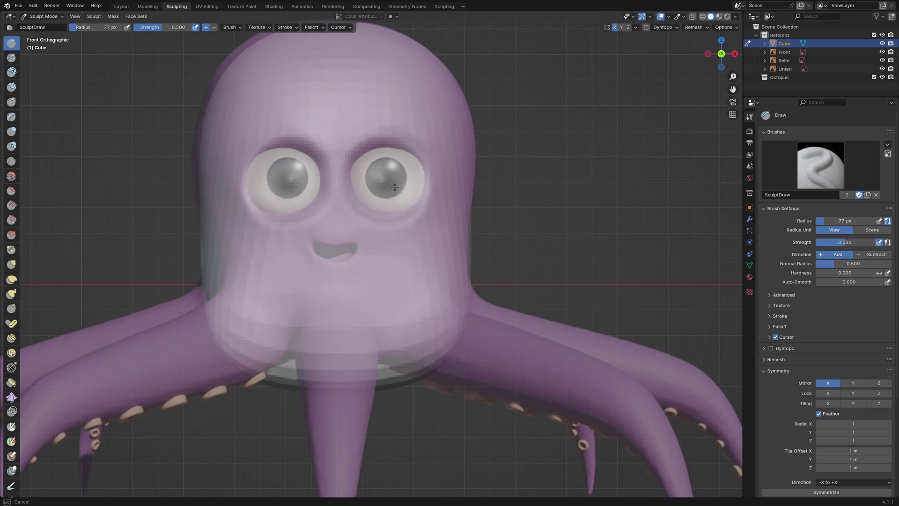
pyautogui.moveTo(419, 178)
pyautogui.mouseDown(button='middle')
pyautogui.moveTo(369, 178)
pyautogui.moveTo(377, 172)
pyautogui.mouseUp(button='middle')
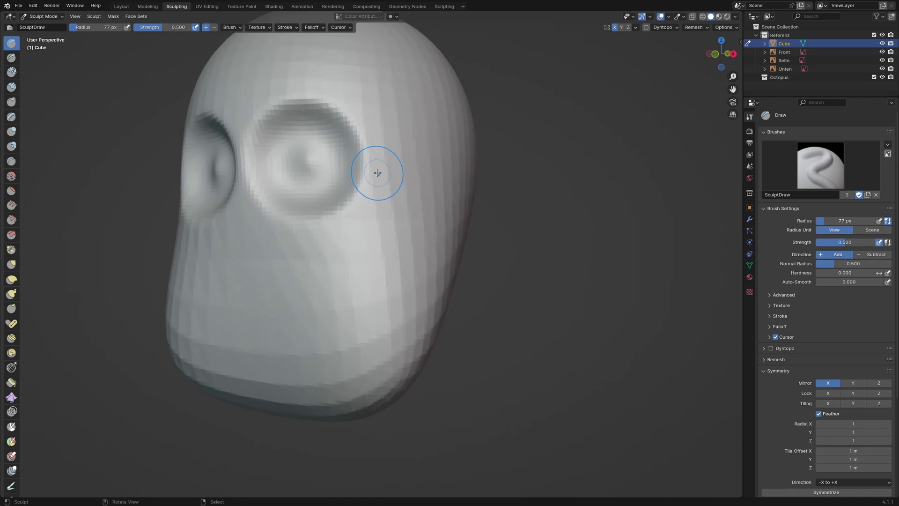
pyautogui.press('KP_1')
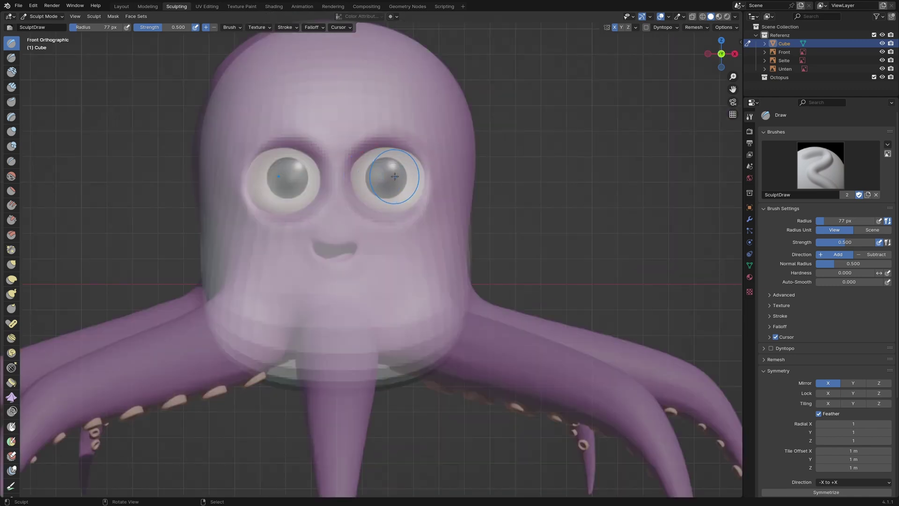
pyautogui.moveTo(395, 176); pyautogui.dragTo(365, 173)
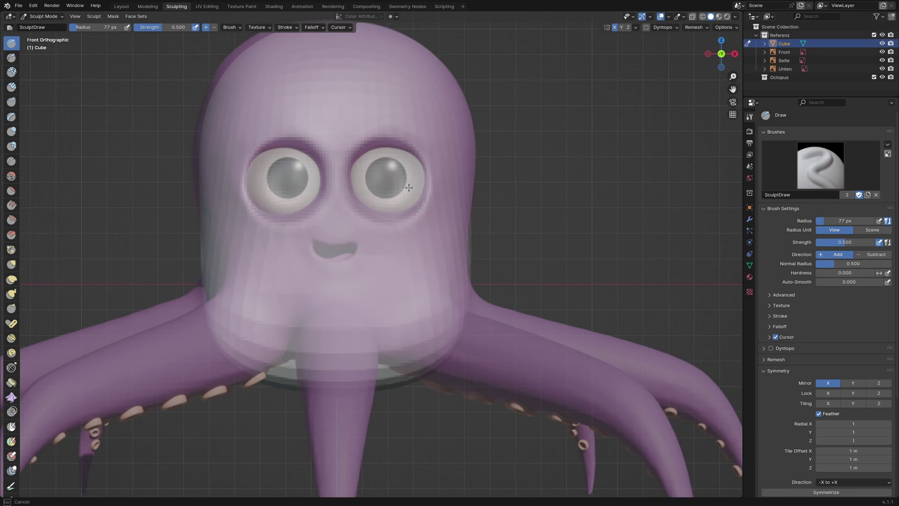
pyautogui.moveTo(398, 159); pyautogui.dragTo(381, 174)
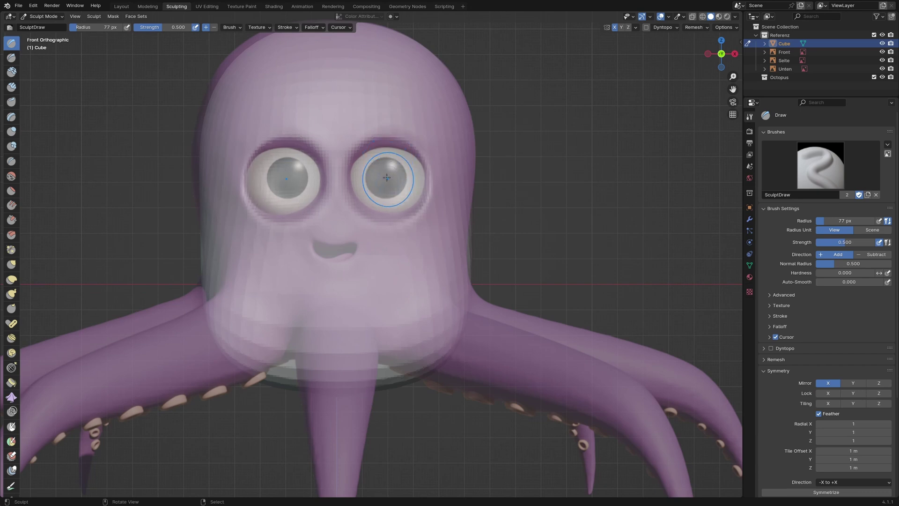
pyautogui.moveTo(381, 174)
pyautogui.mouseDown(button='middle')
pyautogui.moveTo(349, 177)
pyautogui.moveTo(375, 178)
pyautogui.moveTo(361, 170)
pyautogui.mouseUp(button='middle')
pyautogui.press('KP_1')
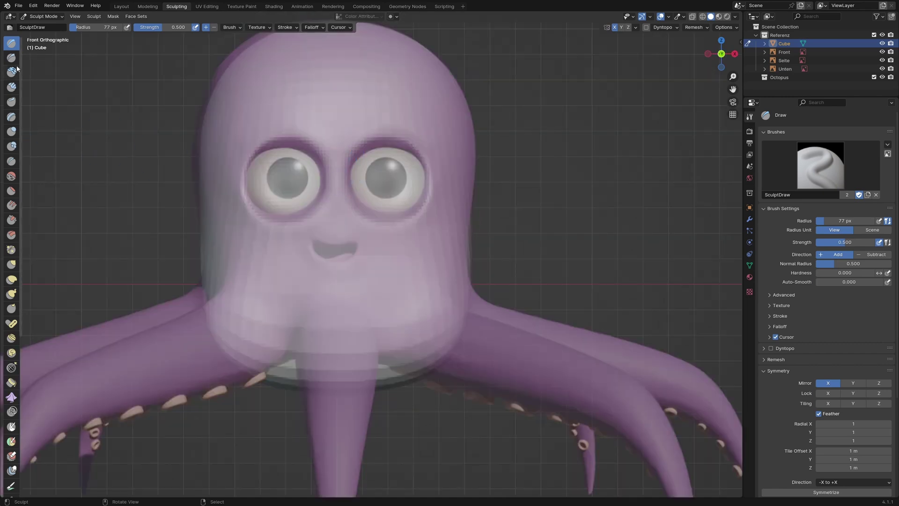
# Carve the mouth opening into the face with the Draw brush, following the mouth shape in the front reference.
pyautogui.scroll(5, 312, 248)
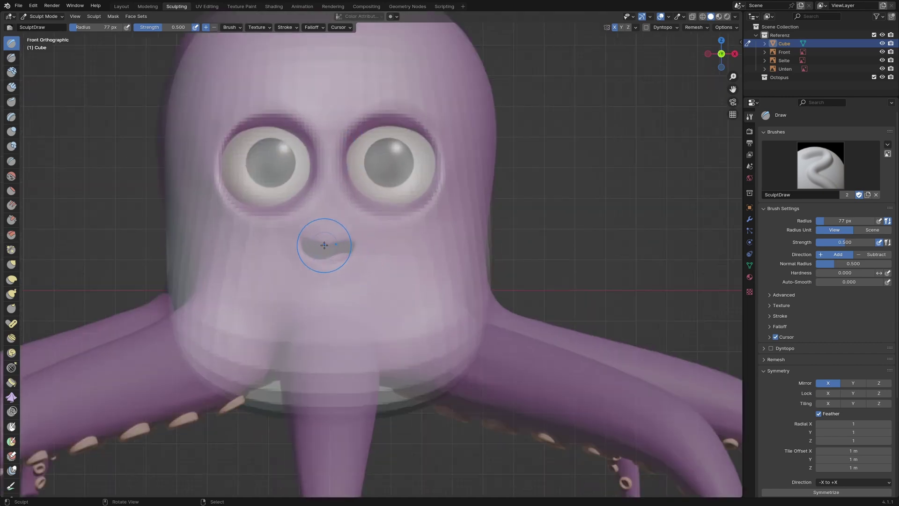
pyautogui.scroll(2, 310, 250)
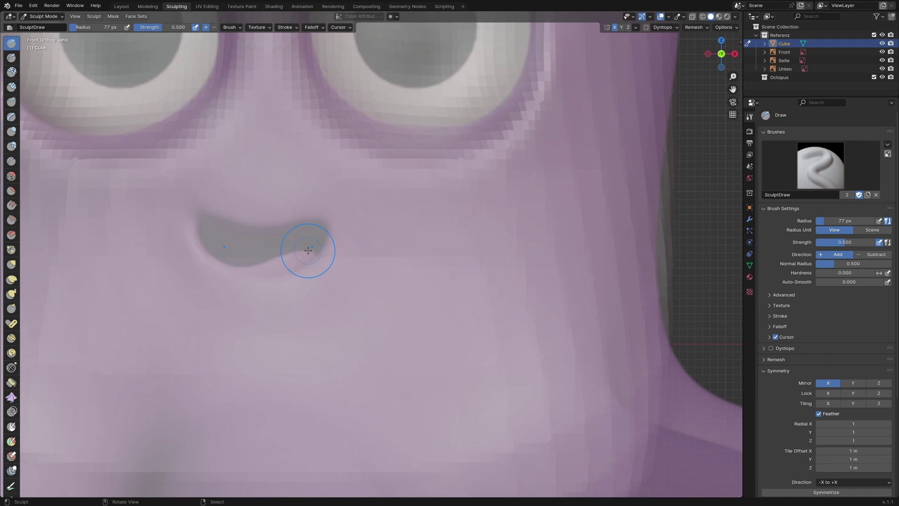
pyautogui.keyDown('ctrl'); pyautogui.moveTo(308, 250); pyautogui.dragTo(382, 245, button='middle'); pyautogui.keyUp('ctrl')
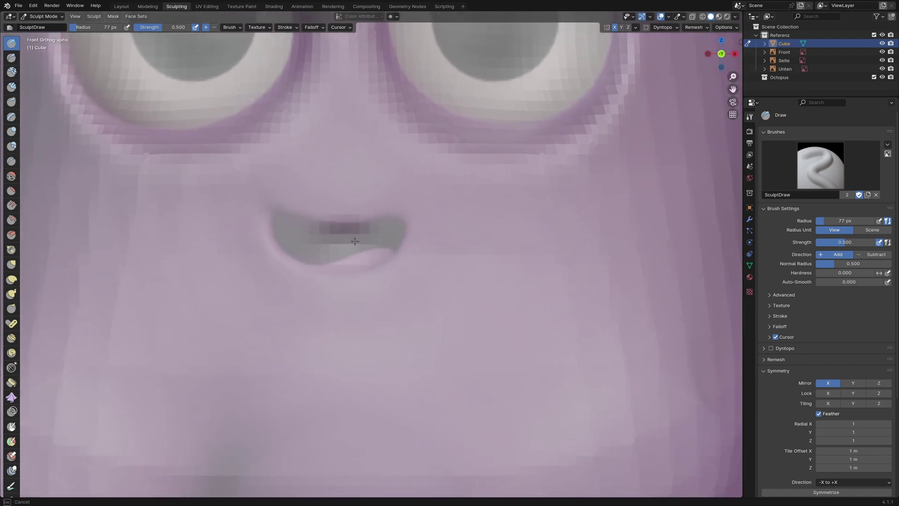
pyautogui.moveTo(355, 241)
pyautogui.mouseDown()
pyautogui.moveTo(396, 229)
pyautogui.moveTo(381, 253)
pyautogui.moveTo(342, 255)
pyautogui.moveTo(380, 246)
pyautogui.moveTo(392, 228)
pyautogui.moveTo(345, 239)
pyautogui.moveTo(356, 232)
pyautogui.mouseUp()
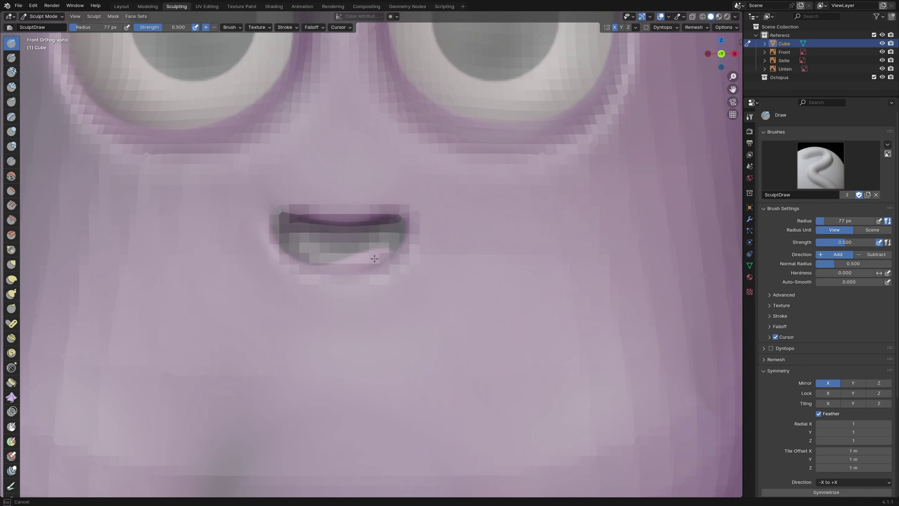
pyautogui.moveTo(305, 248); pyautogui.dragTo(309, 251)
pyautogui.moveTo(309, 251)
pyautogui.mouseDown(button='middle')
pyautogui.moveTo(328, 239)
pyautogui.moveTo(266, 251)
pyautogui.moveTo(426, 228)
pyautogui.mouseUp(button='middle')
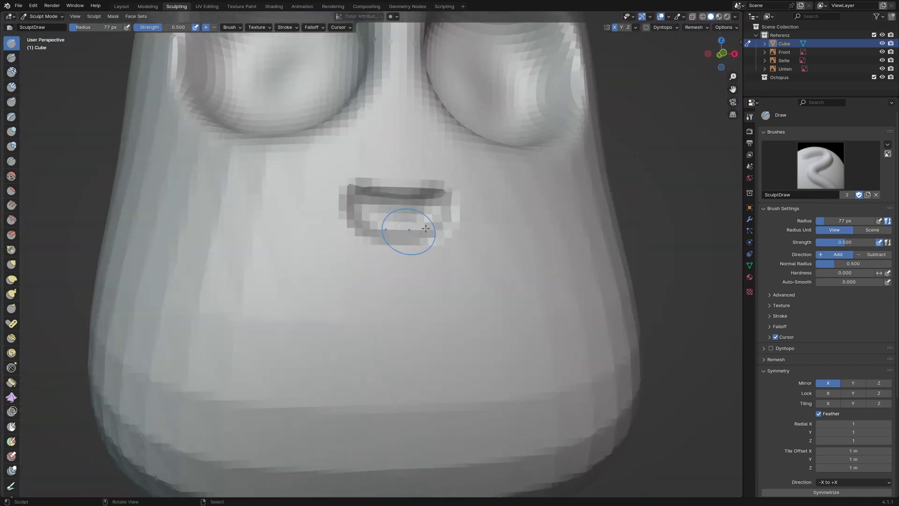
# Set the remesh voxel size to 0.01 m and remesh the head.
pyautogui.click(694, 28)
pyautogui.click(713, 44)
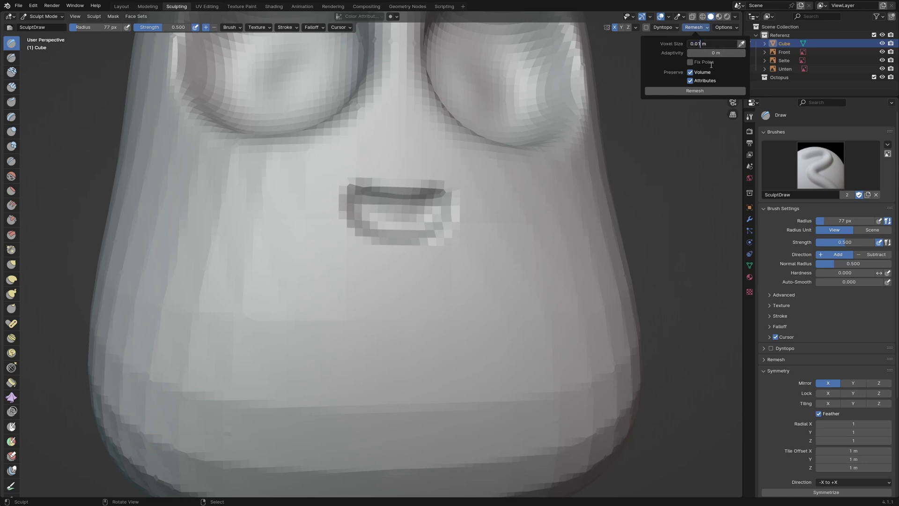
pyautogui.press('Return')
pyautogui.click(713, 91)
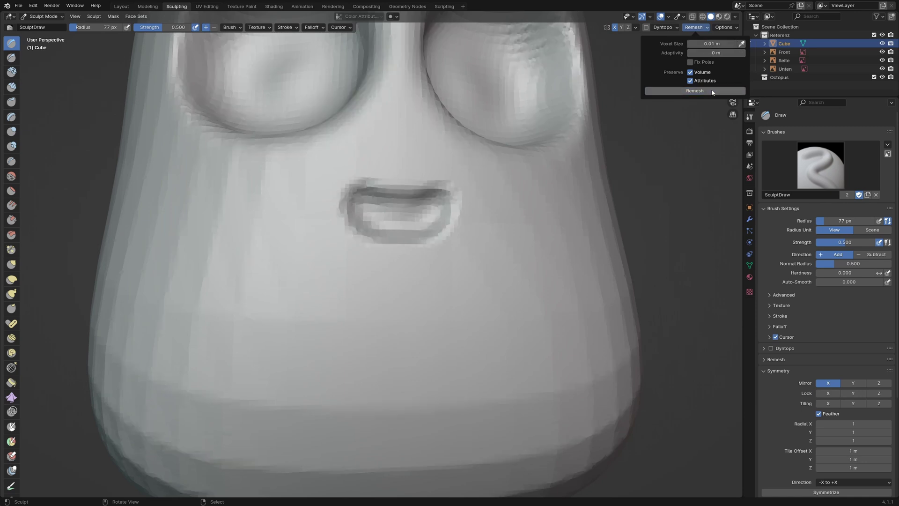
# Refine the carved mouth and eye sockets on the remeshed surface with the Draw brush in front view.
pyautogui.press('KP_1')
pyautogui.scroll(5, 370, 223)
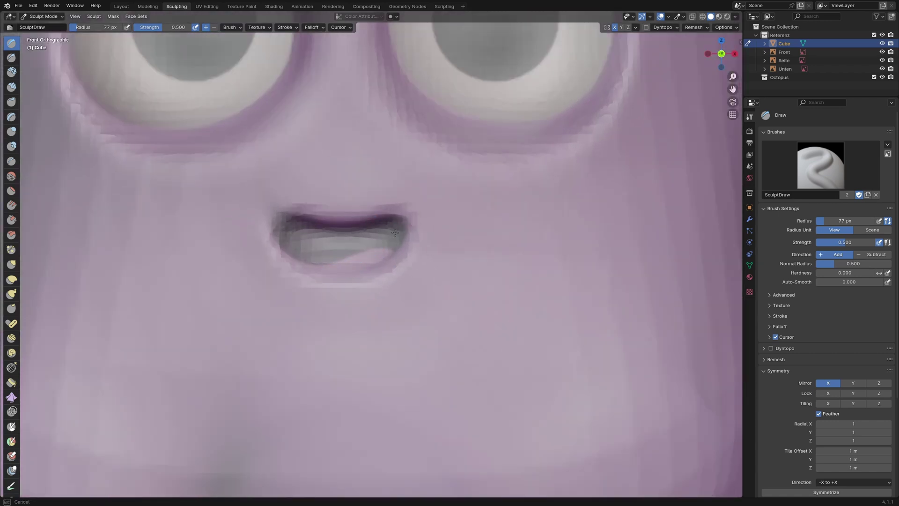
pyautogui.scroll(-4, 359, 239)
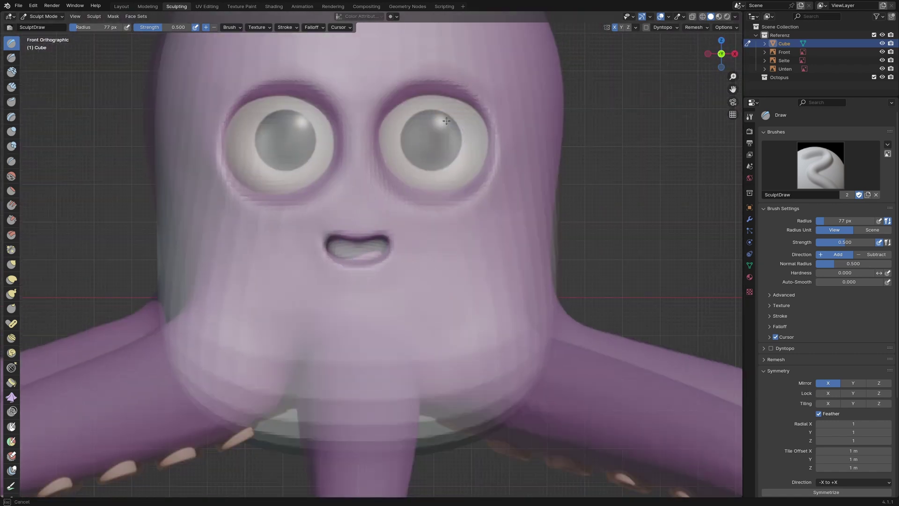
# Switch to the Grab brush, set its radius to 241 px and reshape the edge of the head's underside from below.
pyautogui.click(12, 264)
pyautogui.scroll(-4, 161, 261)
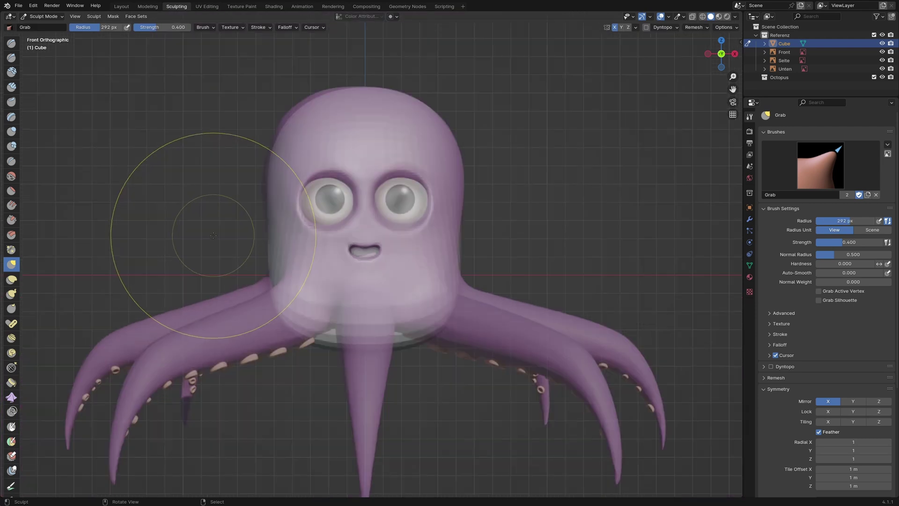
pyautogui.moveTo(194, 221)
pyautogui.mouseDown(button='middle')
pyautogui.moveTo(342, 331)
pyautogui.moveTo(370, 309)
pyautogui.moveTo(355, 328)
pyautogui.moveTo(461, 301)
pyautogui.moveTo(350, 297)
pyautogui.moveTo(286, 344)
pyautogui.moveTo(328, 343)
pyautogui.mouseUp(button='middle')
pyautogui.press('KP_7')
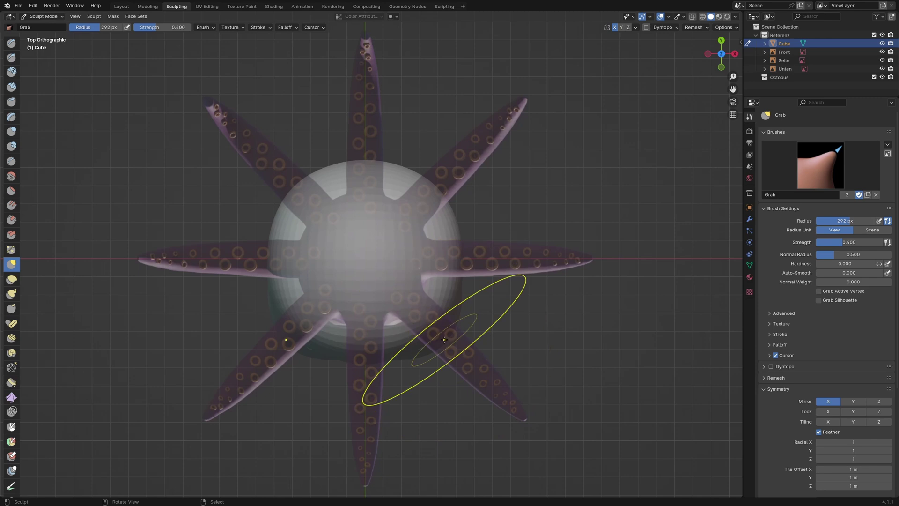
pyautogui.press('ctrl+KP_7')
pyautogui.moveTo(448, 187); pyautogui.dragTo(393, 212, button='middle')
pyautogui.press('f')
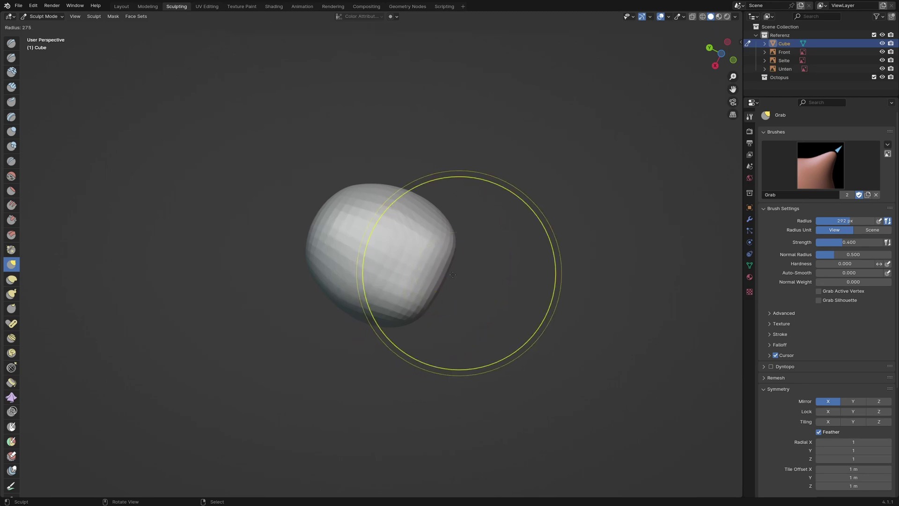
pyautogui.click(440, 273)
pyautogui.scroll(3, 447, 285)
pyautogui.moveTo(457, 296); pyautogui.dragTo(468, 320)
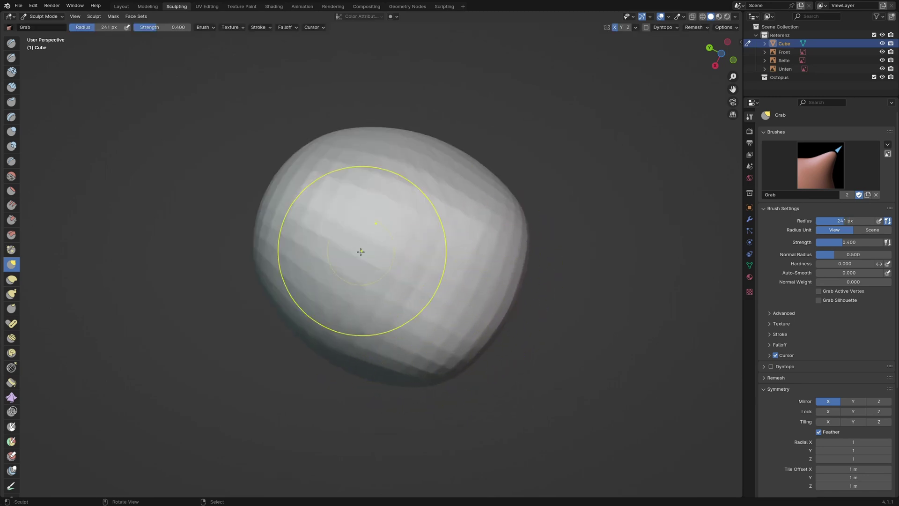
pyautogui.moveTo(357, 251)
pyautogui.mouseDown(button='middle')
pyautogui.moveTo(417, 265)
pyautogui.moveTo(450, 317)
pyautogui.moveTo(399, 281)
pyautogui.moveTo(421, 224)
pyautogui.mouseUp(button='middle')
pyautogui.moveTo(331, 217)
pyautogui.mouseDown(button='middle')
pyautogui.moveTo(321, 191)
pyautogui.moveTo(345, 201)
pyautogui.moveTo(286, 210)
pyautogui.moveTo(327, 206)
pyautogui.mouseUp(button='middle')
# Move the Cube into the Octopus collection and fit the head's lower sides to the front and side references with the Grab brush.
pyautogui.press('KP_1')
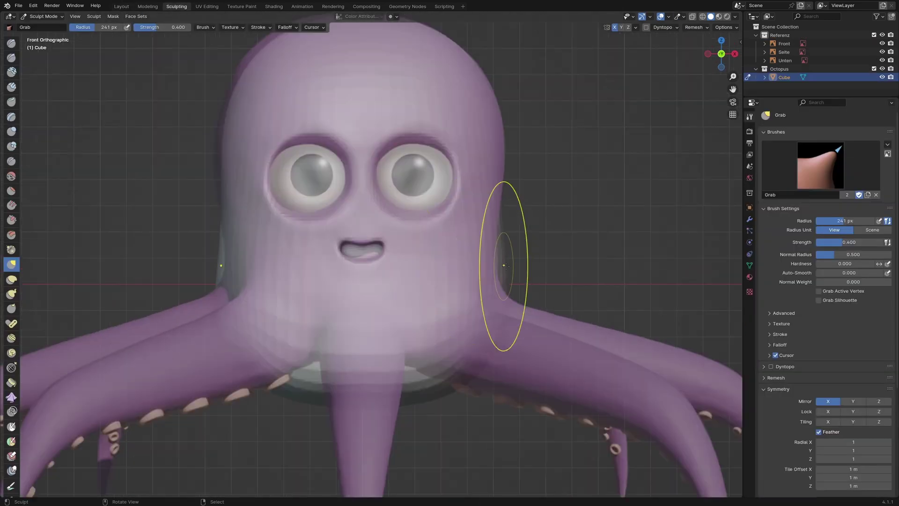
pyautogui.scroll(1, 515, 273)
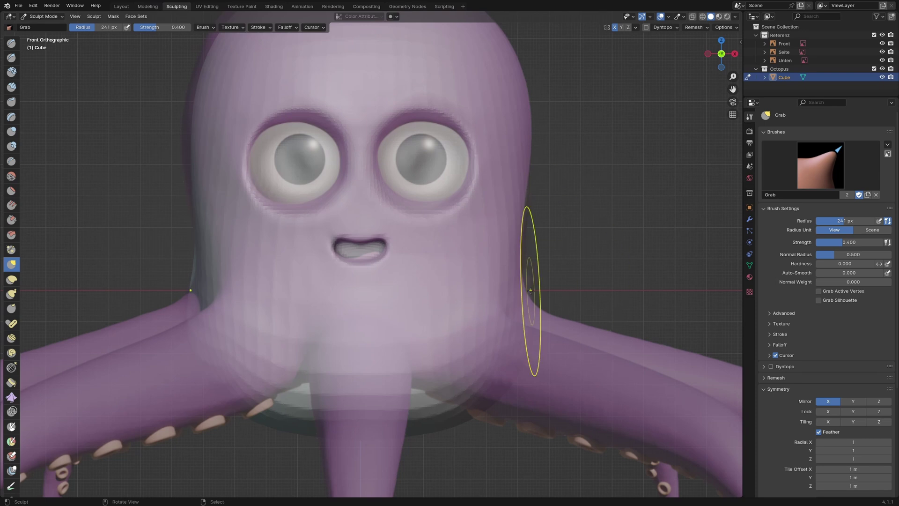
pyautogui.press('KP_3')
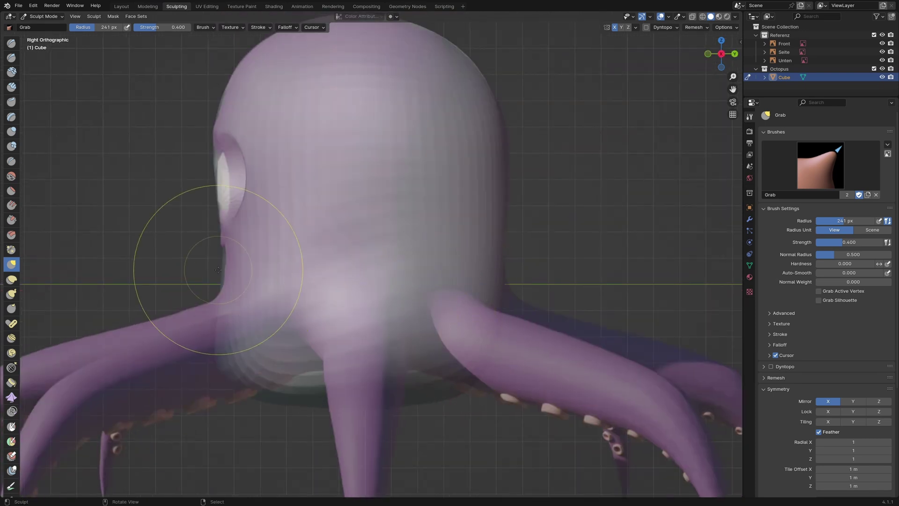
pyautogui.press('KP_1')
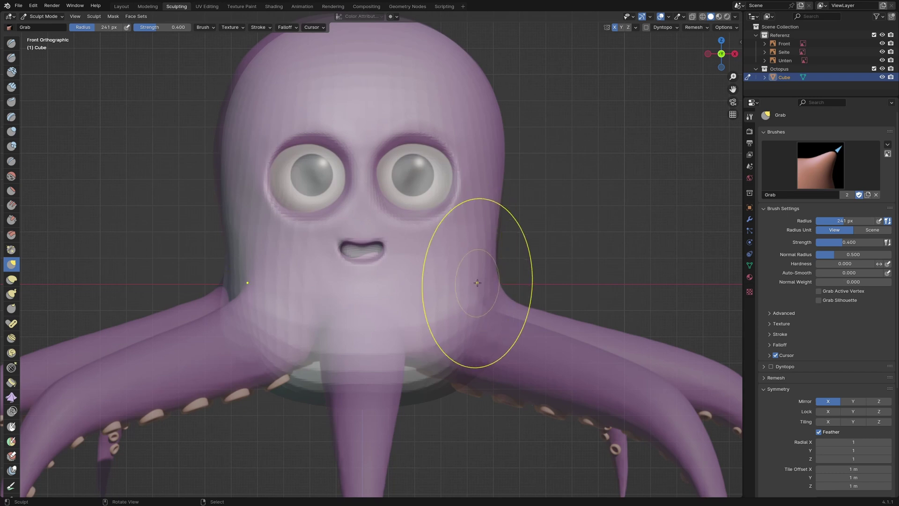
pyautogui.press('KP_3')
pyautogui.scroll(-4, 405, 309)
pyautogui.moveTo(356, 301); pyautogui.dragTo(415, 296, button='middle')
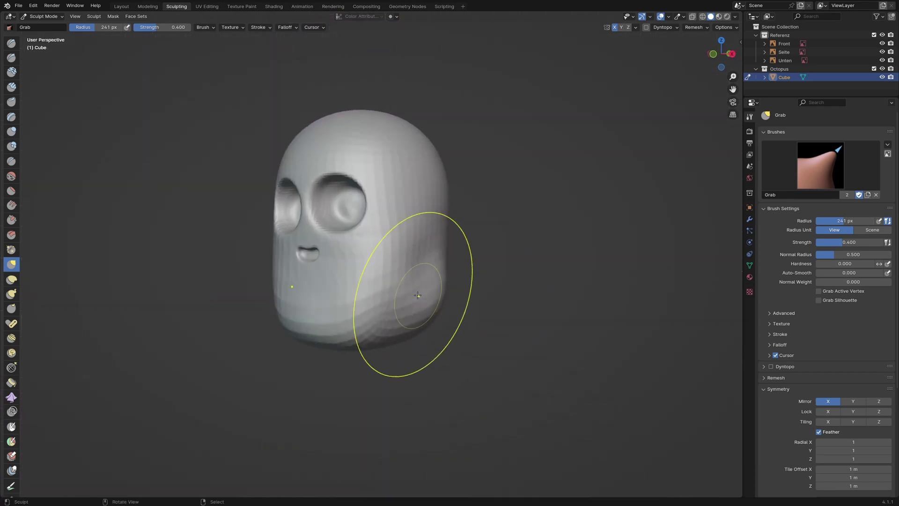
# Smooth the head's sides and underside with the Smooth brush at strength 0.363.
pyautogui.hotkey('shift', 's')
pyautogui.scroll(3, 491, 297)
pyautogui.scroll(1, 491, 297)
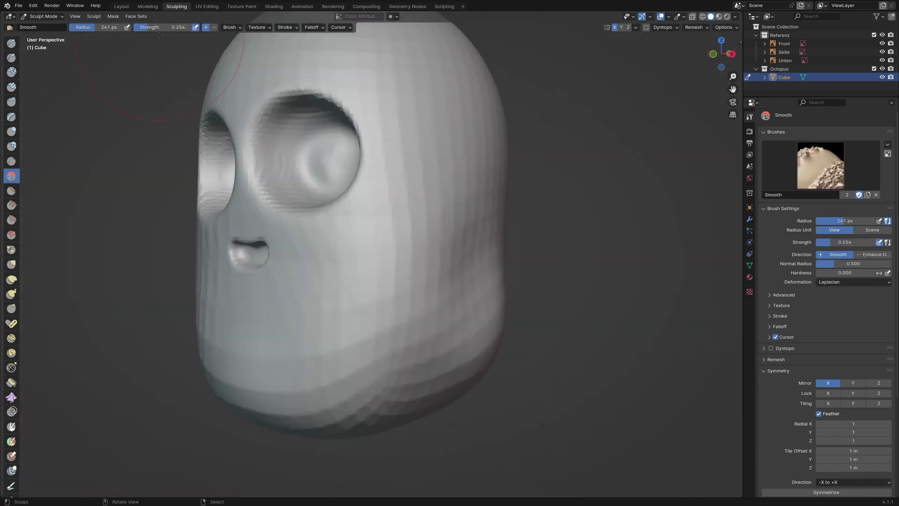
pyautogui.moveTo(156, 27); pyautogui.dragTo(162, 27)
pyautogui.moveTo(457, 248)
pyautogui.mouseDown()
pyautogui.moveTo(443, 267)
pyautogui.moveTo(450, 300)
pyautogui.mouseUp()
pyautogui.moveTo(462, 327); pyautogui.dragTo(398, 316, button='middle')
pyautogui.moveTo(398, 323); pyautogui.dragTo(393, 352)
pyautogui.moveTo(232, 374)
pyautogui.mouseDown(button='middle')
pyautogui.moveTo(310, 292)
pyautogui.moveTo(421, 223)
pyautogui.moveTo(446, 165)
pyautogui.mouseUp(button='middle')
pyautogui.moveTo(501, 170); pyautogui.dragTo(319, 323, button='middle')
pyautogui.moveTo(416, 401)
pyautogui.mouseDown(button='middle')
pyautogui.moveTo(203, 187)
pyautogui.moveTo(499, 258)
pyautogui.moveTo(297, 311)
pyautogui.moveTo(325, 305)
pyautogui.moveTo(338, 166)
pyautogui.moveTo(384, 193)
pyautogui.moveTo(347, 373)
pyautogui.moveTo(333, 331)
pyautogui.moveTo(381, 328)
pyautogui.mouseUp(button='middle')
pyautogui.click(11, 264)
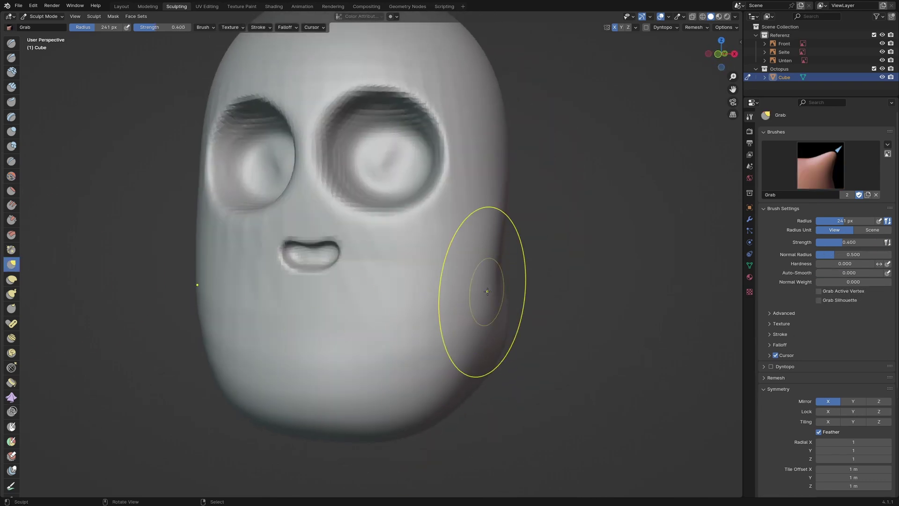
pyautogui.scroll(-1, 474, 286)
pyautogui.moveTo(451, 293)
pyautogui.mouseDown(button='middle')
pyautogui.moveTo(337, 301)
pyautogui.moveTo(439, 298)
pyautogui.mouseUp(button='middle')
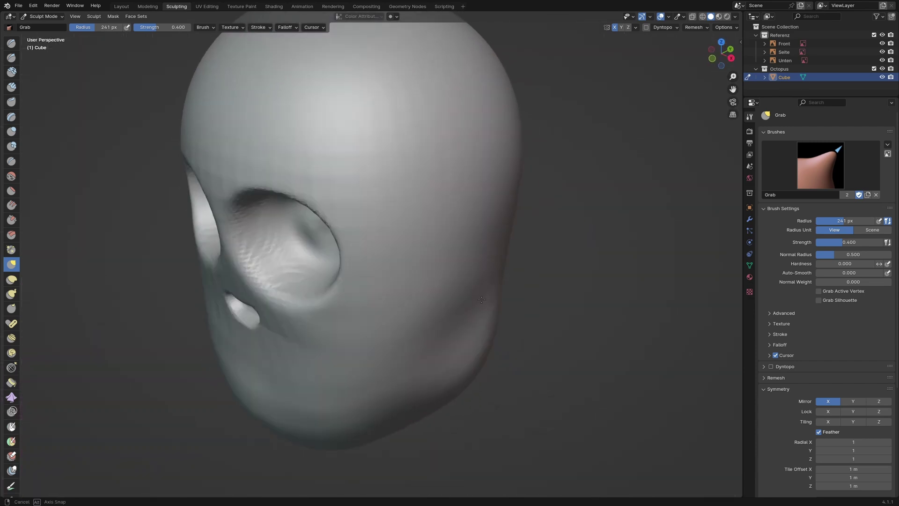
# Smooth the eye sockets with the Smooth brush, then reduce its strength and soften the mouth's edges.
pyautogui.moveTo(403, 243); pyautogui.dragTo(381, 149, button='middle')
pyautogui.scroll(2, 412, 301)
pyautogui.hotkey('shift', 's')
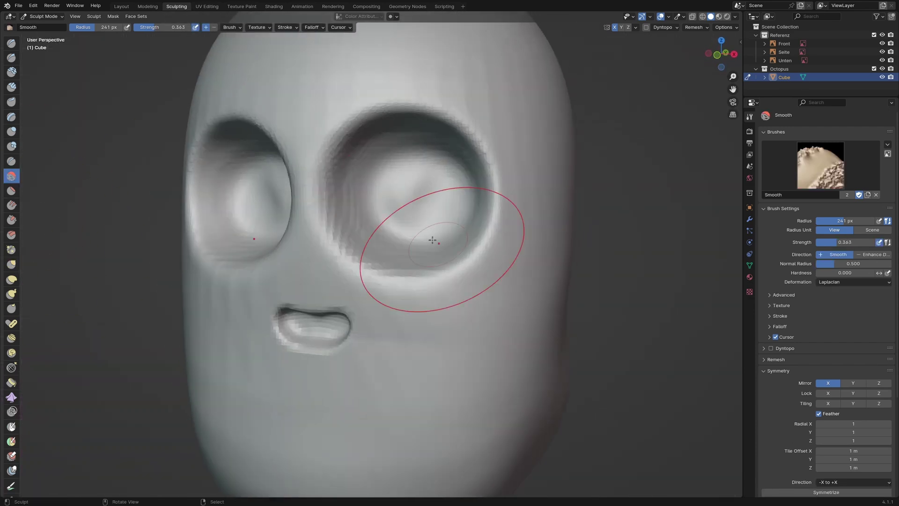
pyautogui.moveTo(416, 211); pyautogui.dragTo(440, 196, button='middle')
pyautogui.scroll(3, 414, 281)
pyautogui.moveTo(398, 232)
pyautogui.mouseDown()
pyautogui.moveTo(456, 259)
pyautogui.moveTo(438, 265)
pyautogui.mouseUp()
pyautogui.moveTo(438, 265); pyautogui.dragTo(417, 297, button='middle')
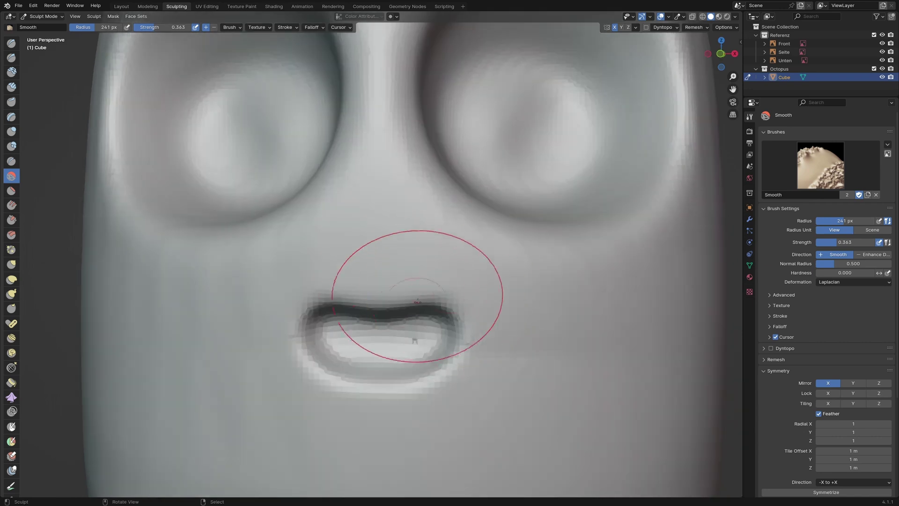
pyautogui.moveTo(181, 28); pyautogui.dragTo(173, 28)
pyautogui.moveTo(352, 322); pyautogui.dragTo(460, 336)
pyautogui.scroll(-6, 440, 349)
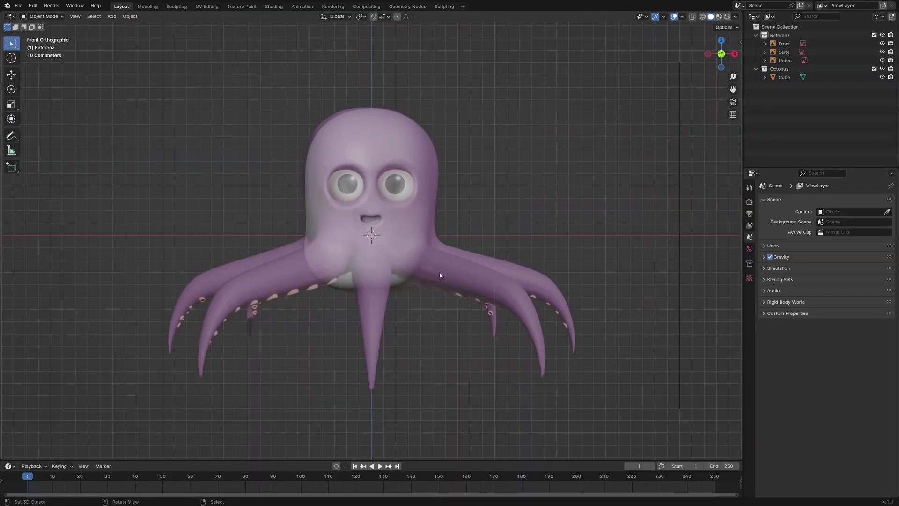
# Add a Bézier curve to the Octopus collection and enter its Edit Mode.
pyautogui.click(780, 69)
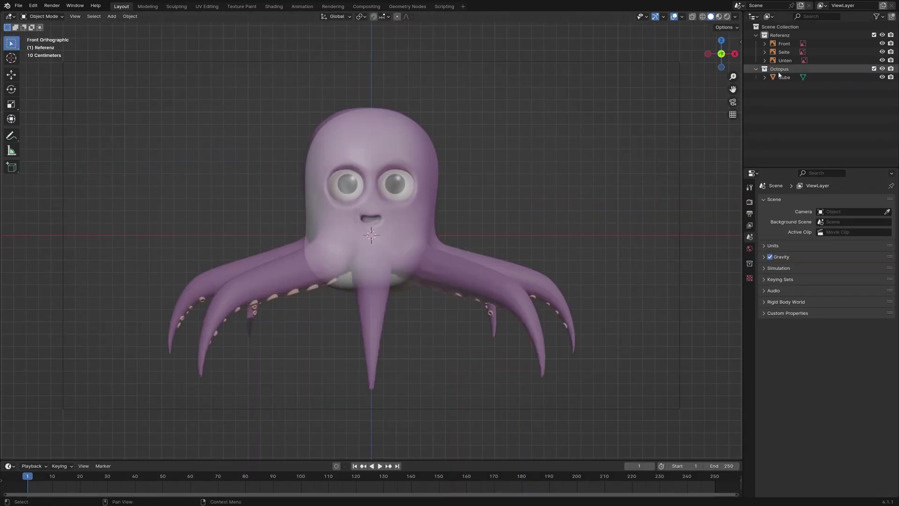
pyautogui.hotkey('shift', 'a')
pyautogui.moveTo(407, 222)
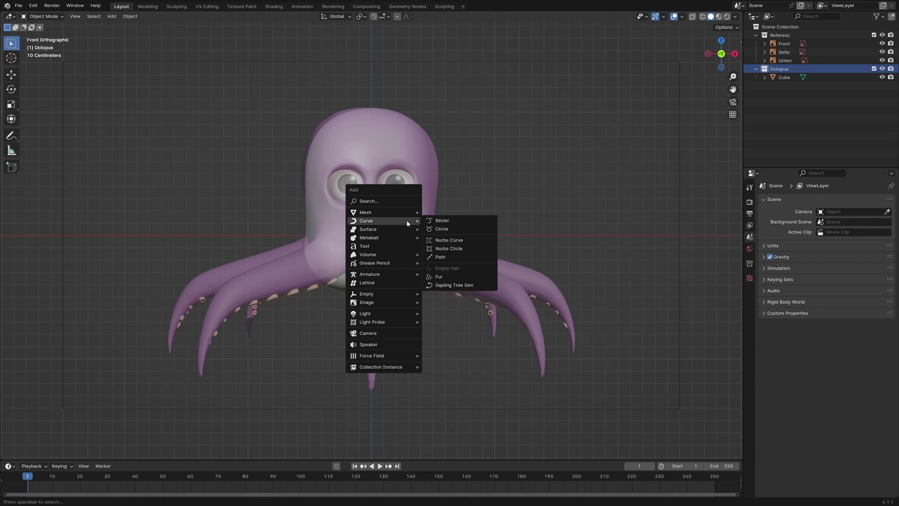
pyautogui.click(451, 220)
pyautogui.press('Tab')
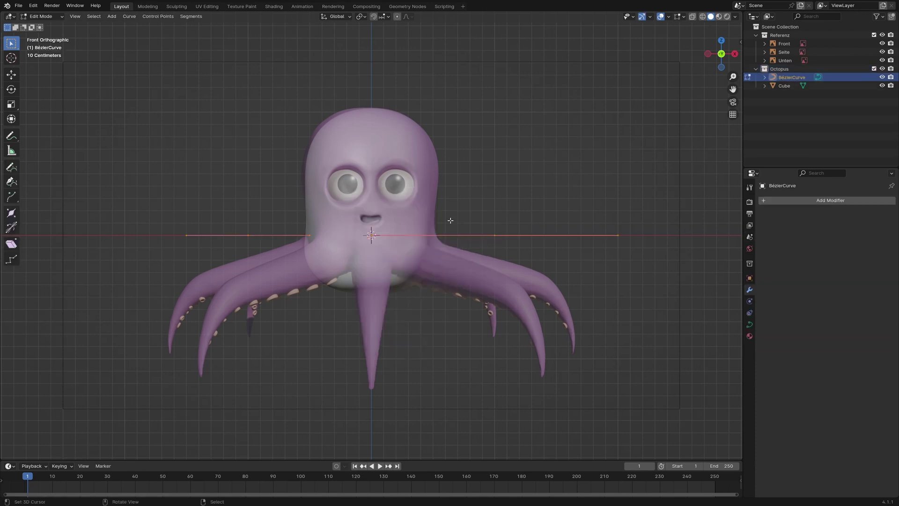
# Rotate the whole Bézier curve 90° around the X axis so it stands upright.
pyautogui.press('r')
pyautogui.write('x')
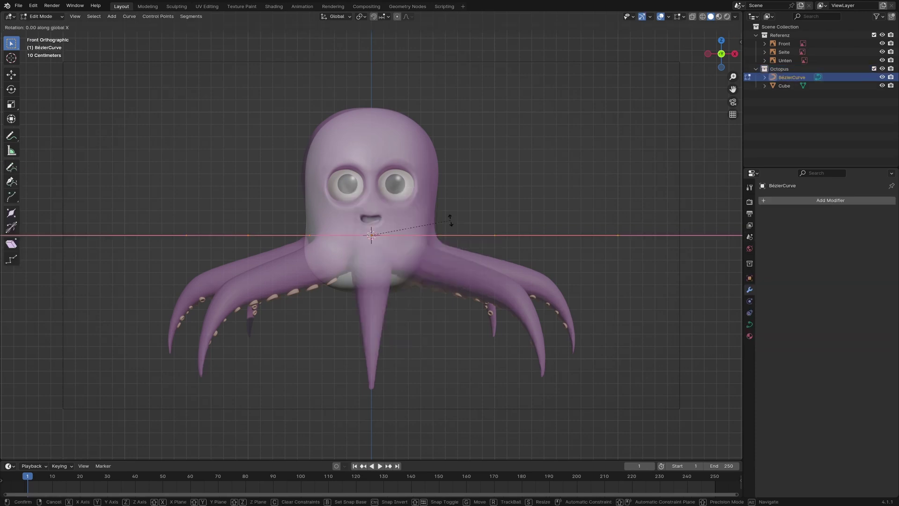
pyautogui.write('0')
pyautogui.press('Return')
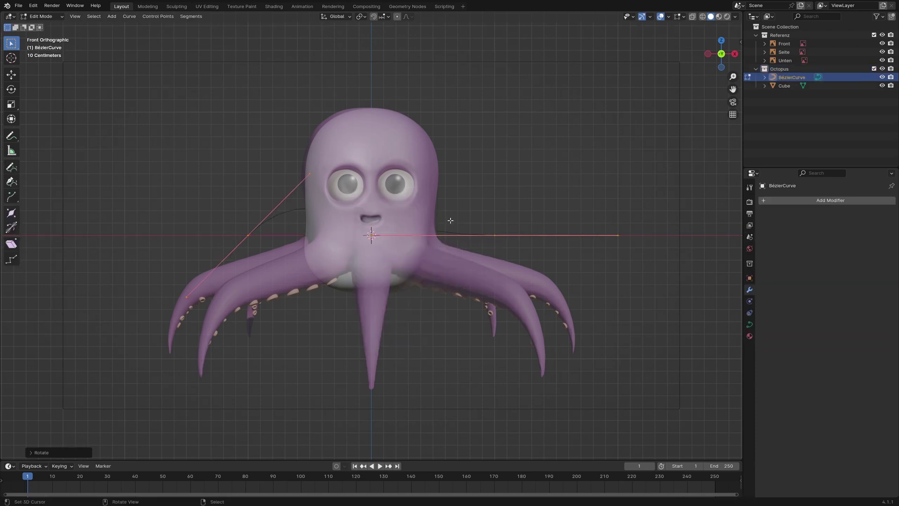
# Set the curve's preview resolution U to 24.
pyautogui.click(750, 328)
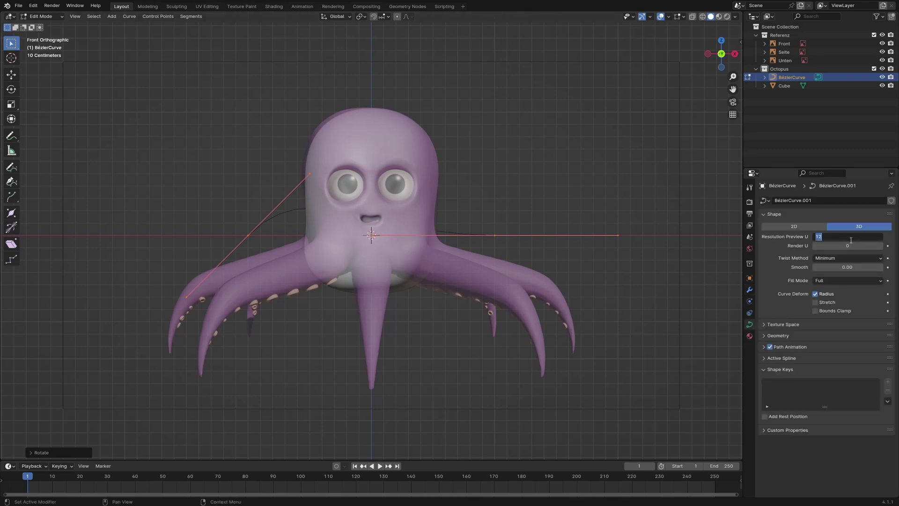
pyautogui.write('24')
pyautogui.press('Return')
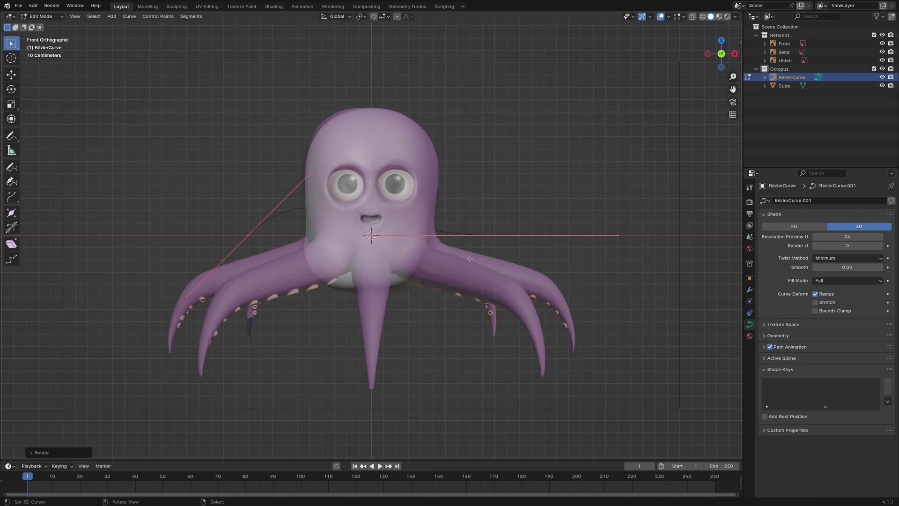
# In top view, rotate the curve 90° around Z and position it along the front tentacle on the Y axis.
pyautogui.press('KP_7')
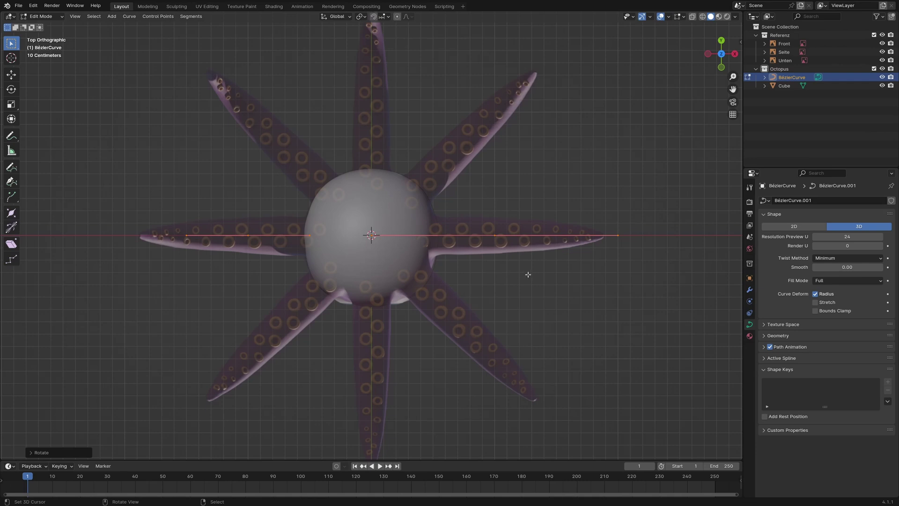
pyautogui.press('g')
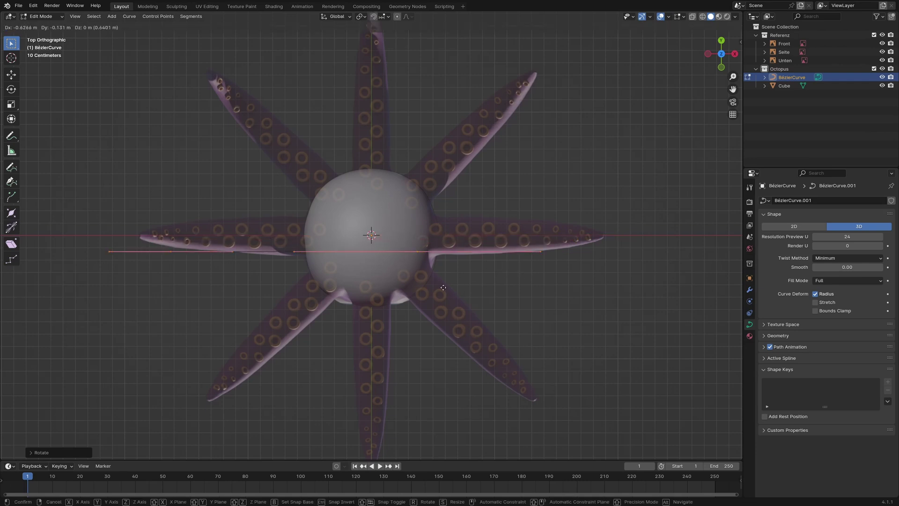
pyautogui.click(399, 316)
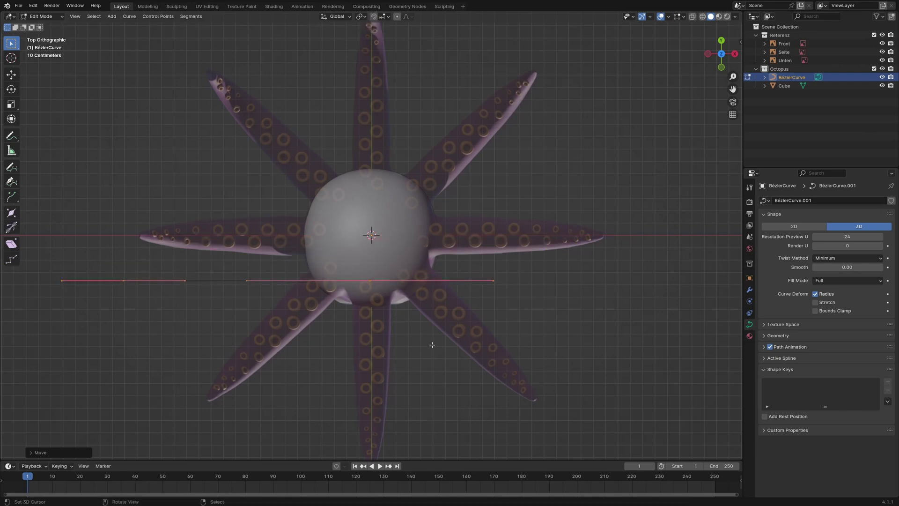
pyautogui.press('r')
pyautogui.write('z')
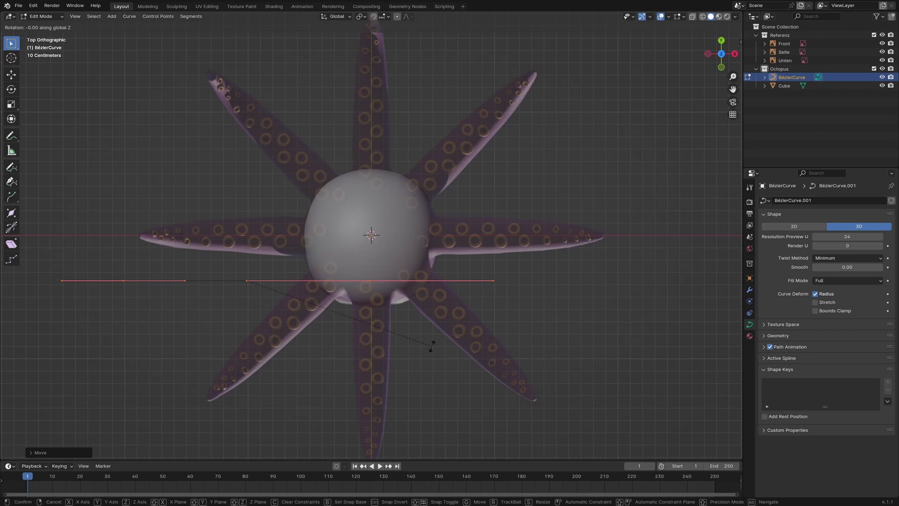
pyautogui.write('90')
pyautogui.press('Return')
pyautogui.press('g')
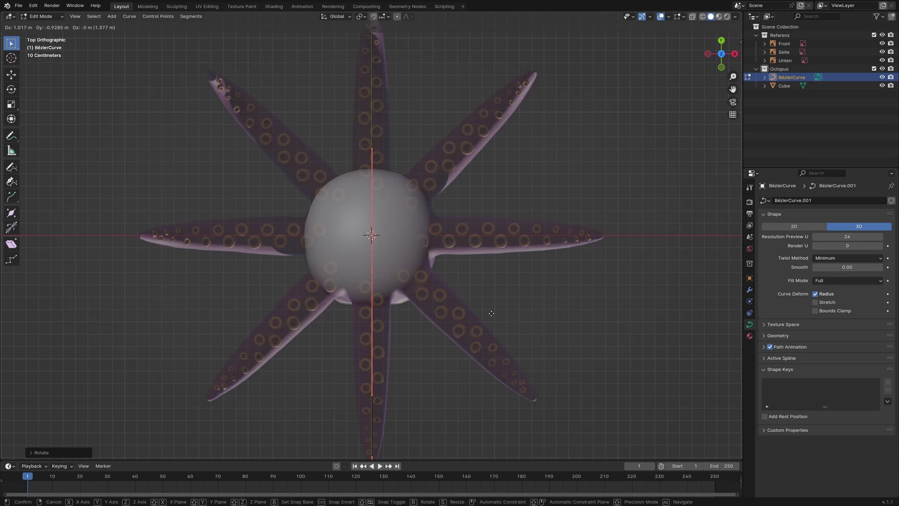
pyautogui.click(491, 325)
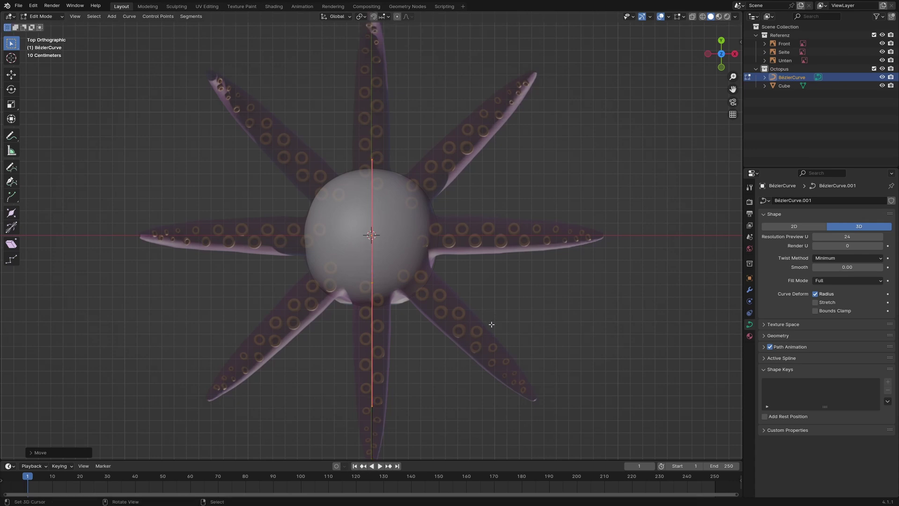
# Scale down the handles of the curve's inner control point to about half their length.
pyautogui.scroll(-3, 492, 322)
pyautogui.click(370, 407)
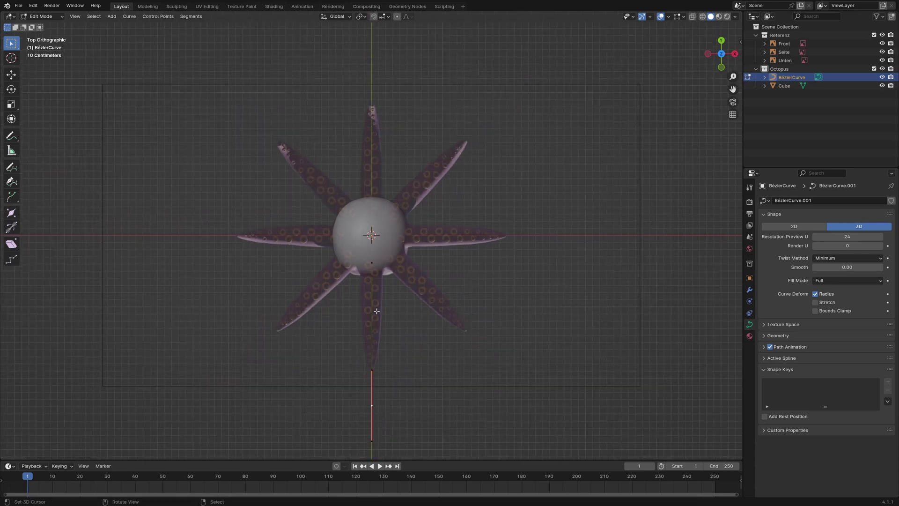
pyautogui.press('s')
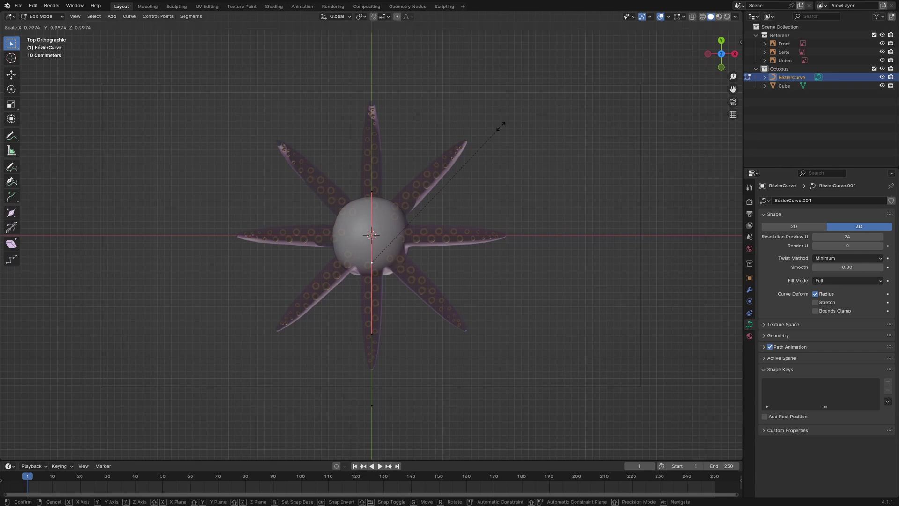
pyautogui.click(447, 204)
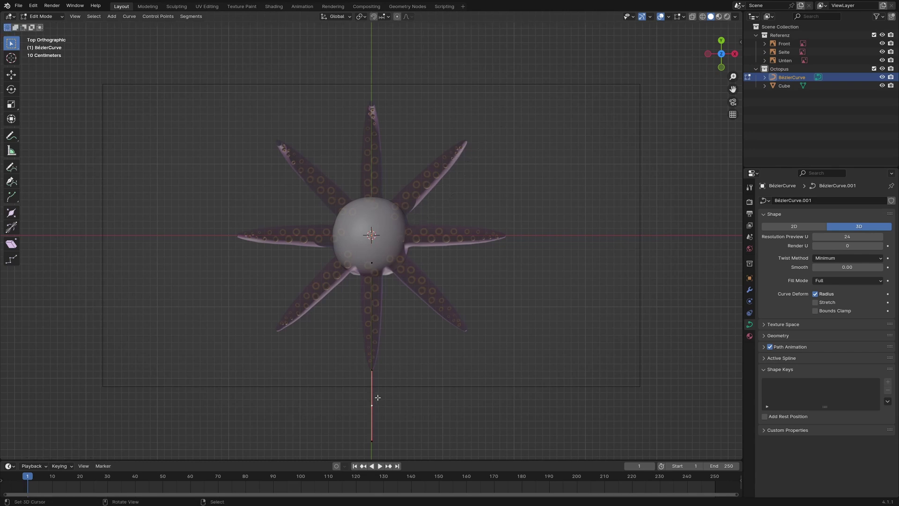
# Move the curve's outer control point about 0.53 m along Y to the front tentacle's tip in the top reference.
pyautogui.press('g')
pyautogui.press('y')
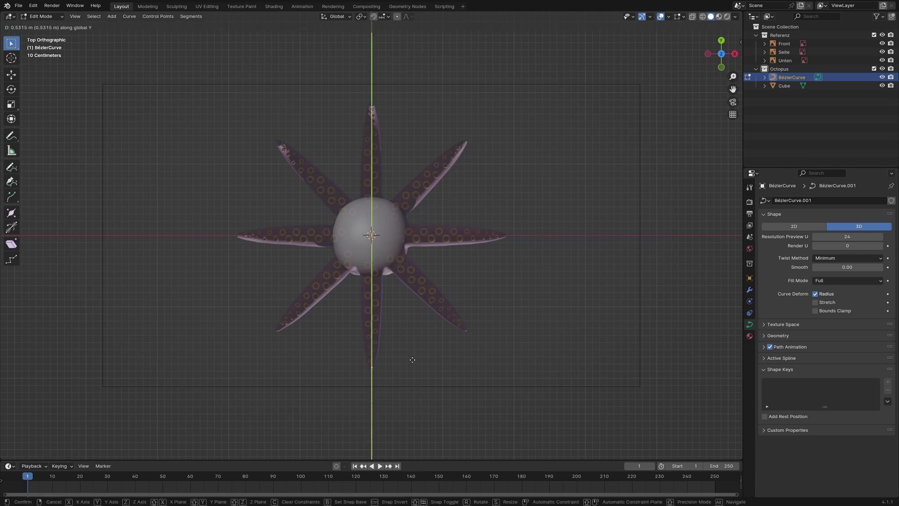
pyautogui.click(413, 360)
# In right side view, place the outer control point on the foremost tentacle's tip and rotate its handles to vertical.
pyautogui.press('KP_1')
pyautogui.press('KP_3')
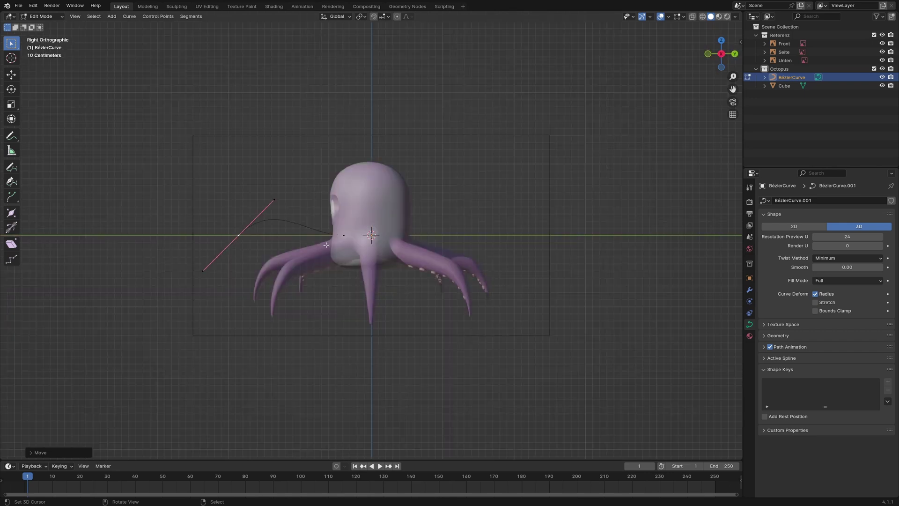
pyautogui.press('g')
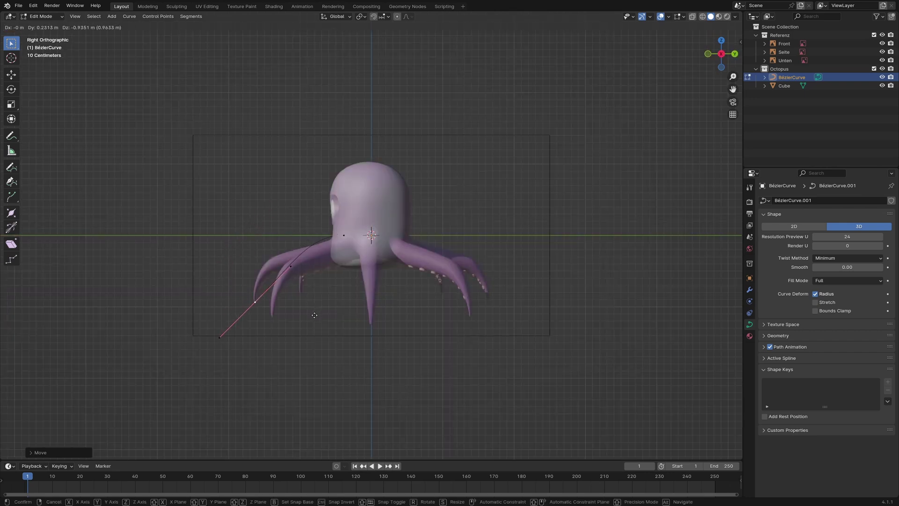
pyautogui.click(315, 314)
pyautogui.scroll(5, 309, 311)
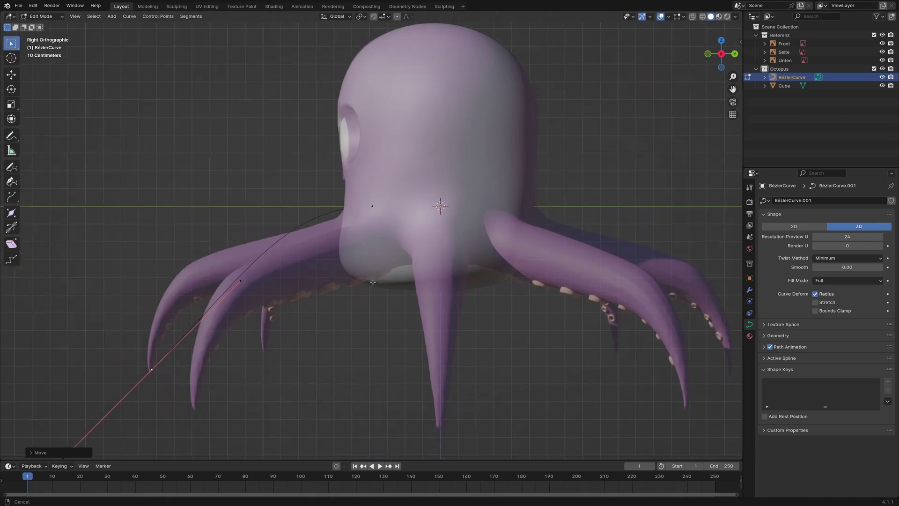
pyautogui.press('g')
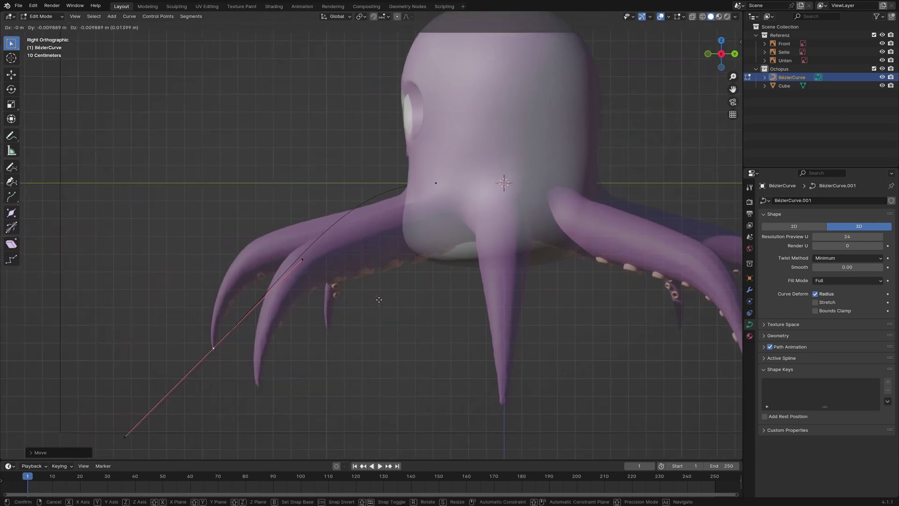
pyautogui.click(378, 300)
pyautogui.press('r')
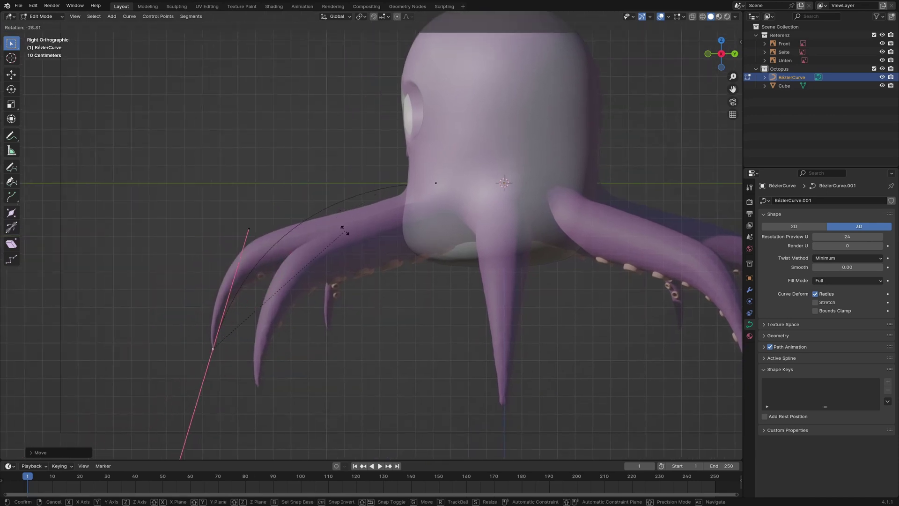
pyautogui.click(304, 213)
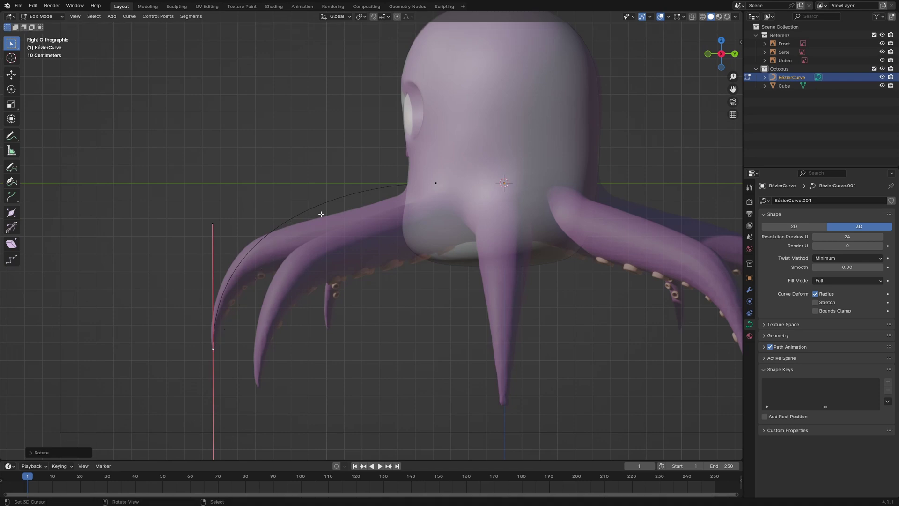
# Lower the inner control point along Z to the tentacle's base and tilt its handles about 8° to follow the tentacle.
pyautogui.click(437, 182)
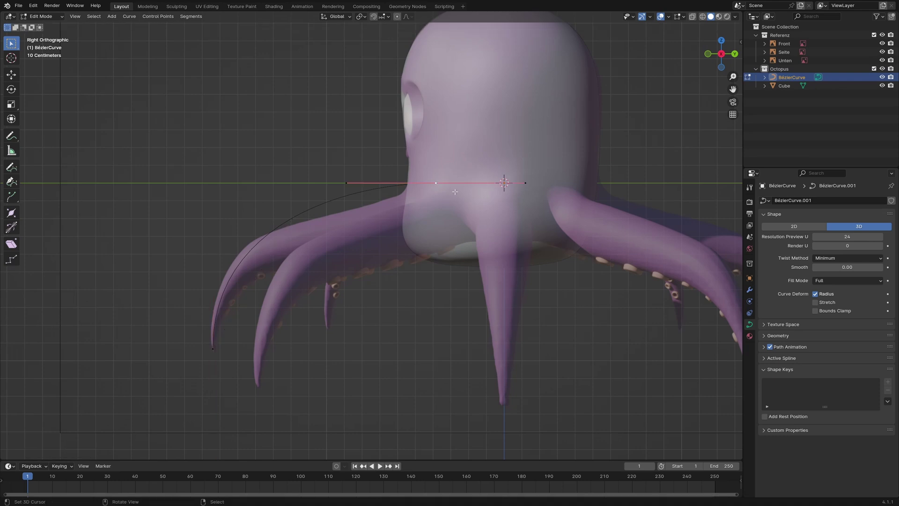
pyautogui.press('g')
pyautogui.press('z')
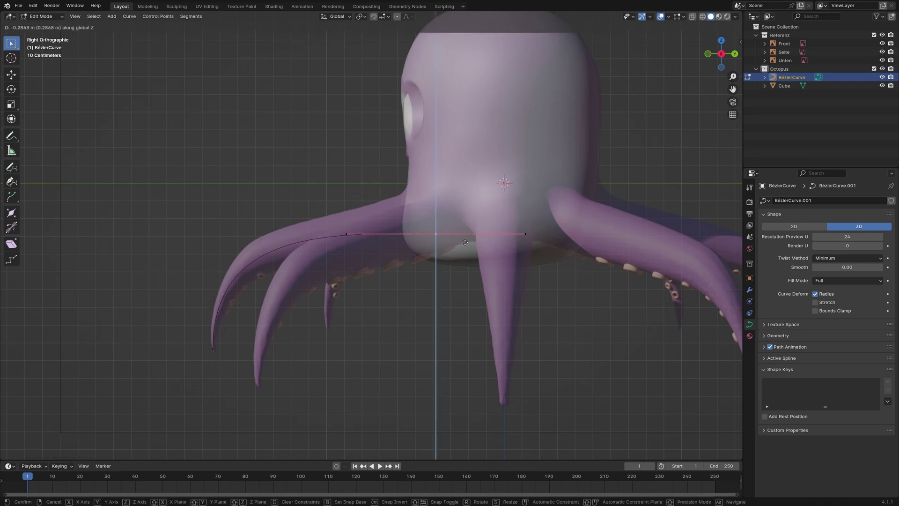
pyautogui.click(462, 224)
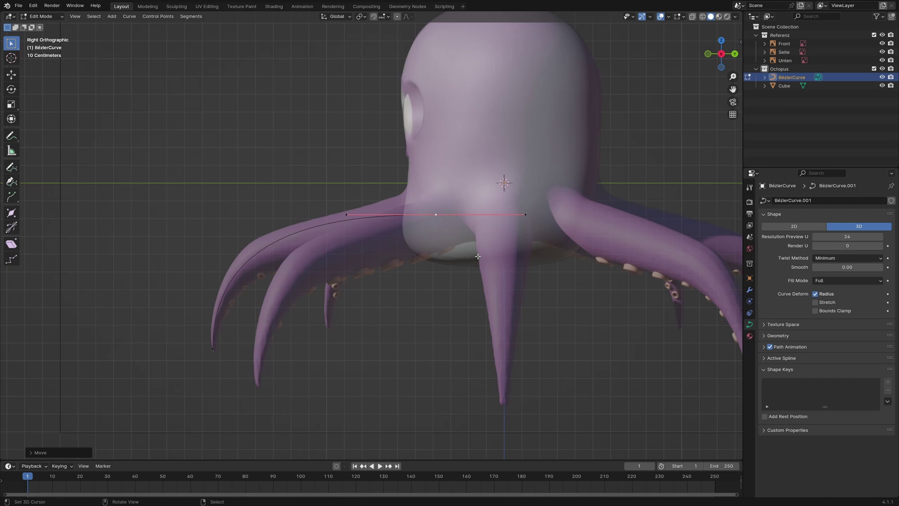
pyautogui.press('r')
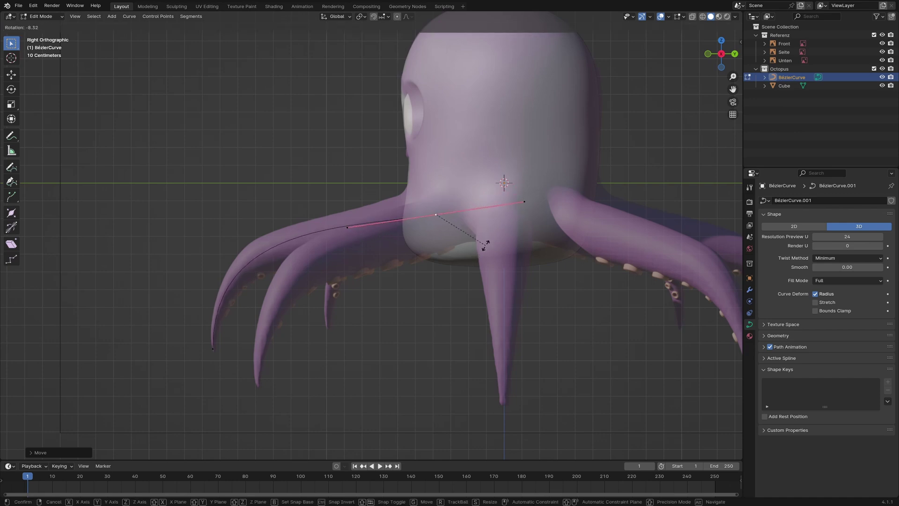
pyautogui.click(486, 244)
# Move the upper handle of the tentacle-tip control point slightly down along Z to refine the curve's bend.
pyautogui.click(213, 349)
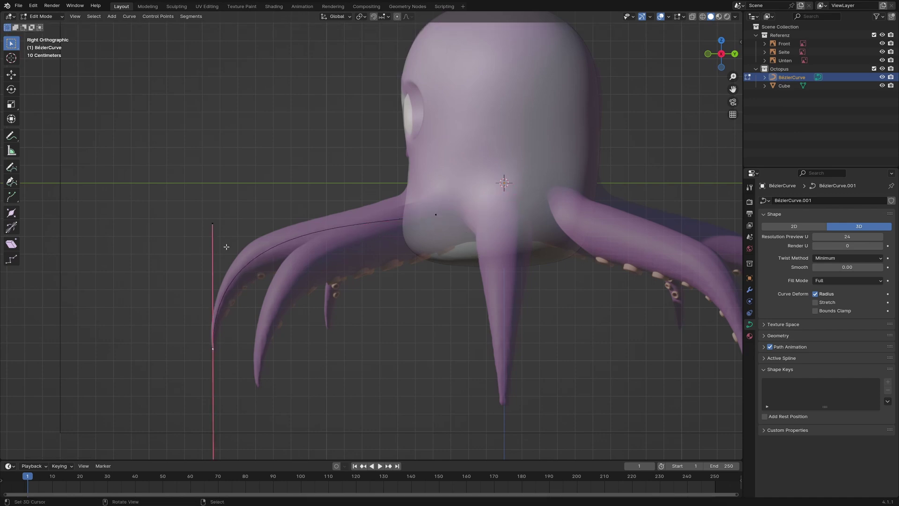
pyautogui.press('g')
pyautogui.press('z')
pyautogui.click(245, 220)
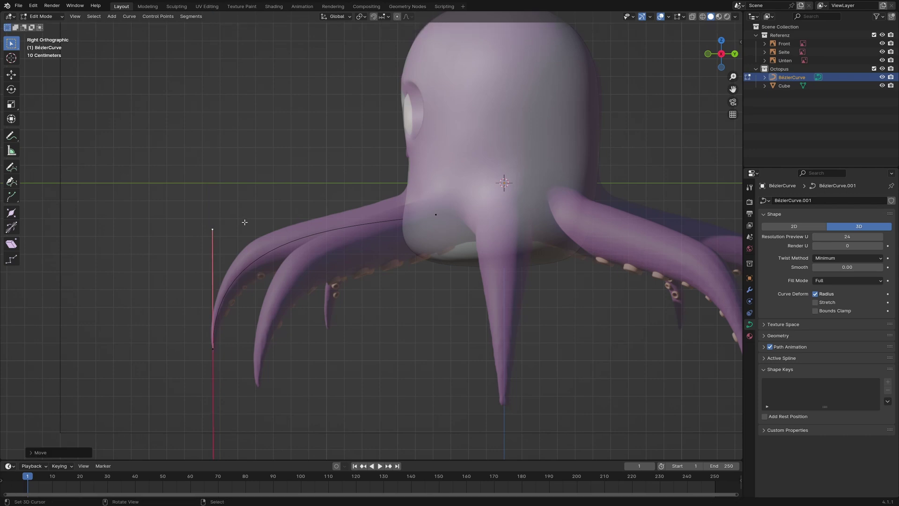
# Undo the last two handle adjustments and rotate the inner control point's handles slightly to follow the front tentacle.
pyautogui.hotkey('ctrl', 'z')
pyautogui.hotkey('ctrl', 'z')
pyautogui.click(435, 215)
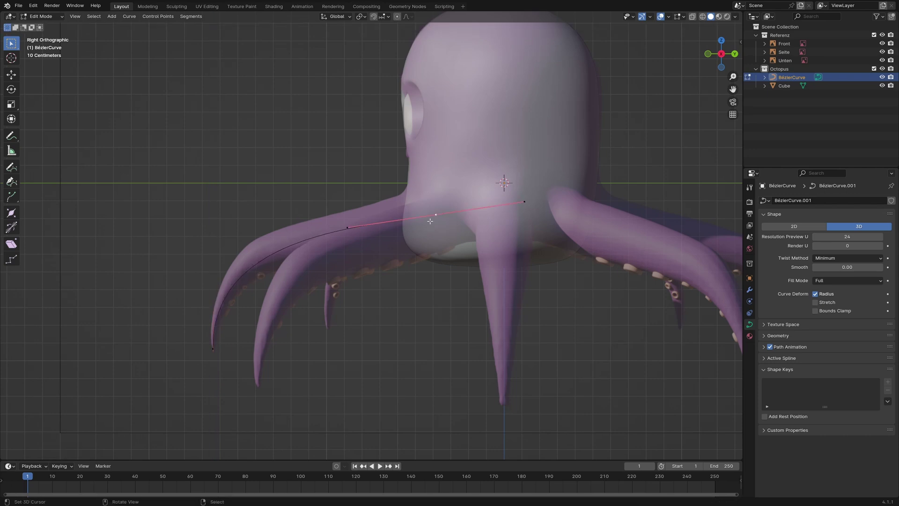
pyautogui.press('r')
pyautogui.click(533, 228)
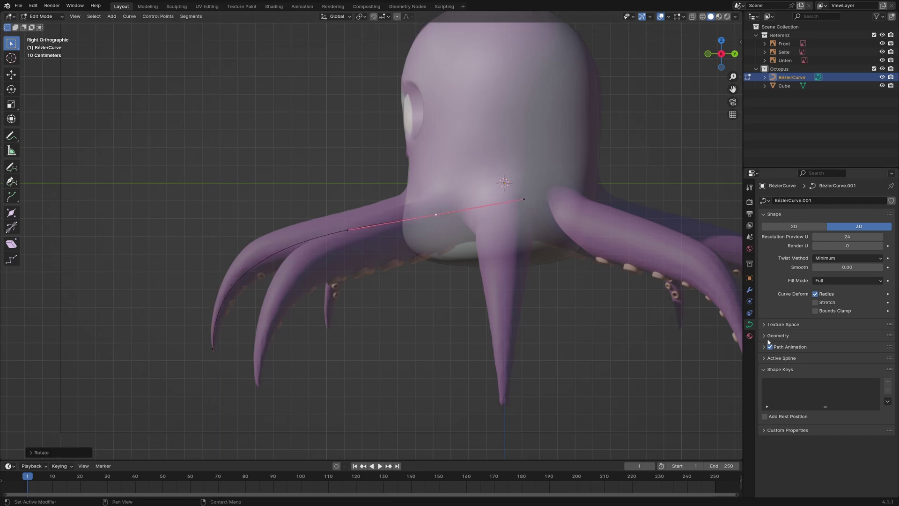
# Give the tentacle curve a round bevel with a depth of 0.12 m.
pyautogui.click(778, 336)
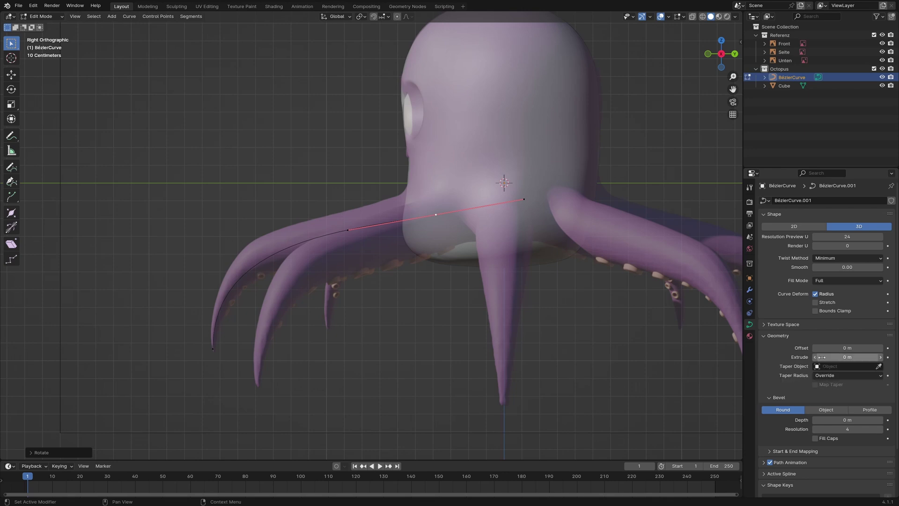
pyautogui.press('Tab')
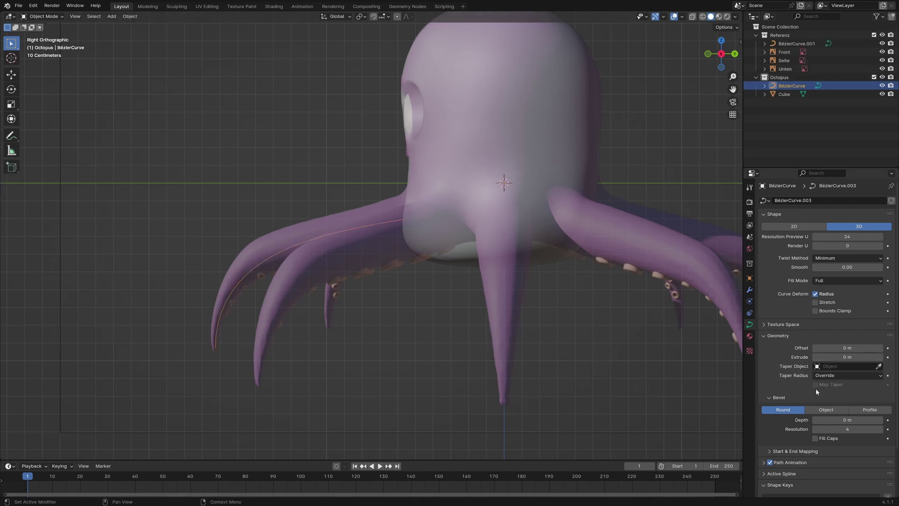
pyautogui.click(822, 420)
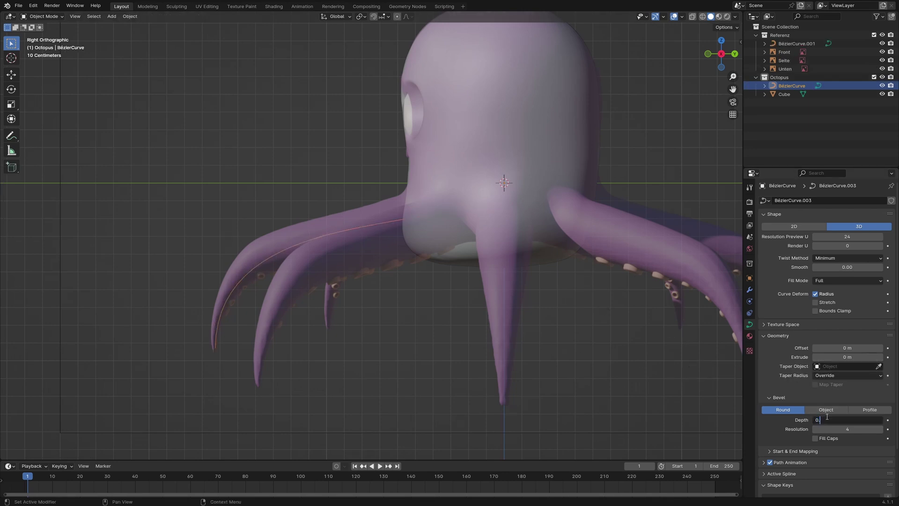
pyautogui.press('Return')
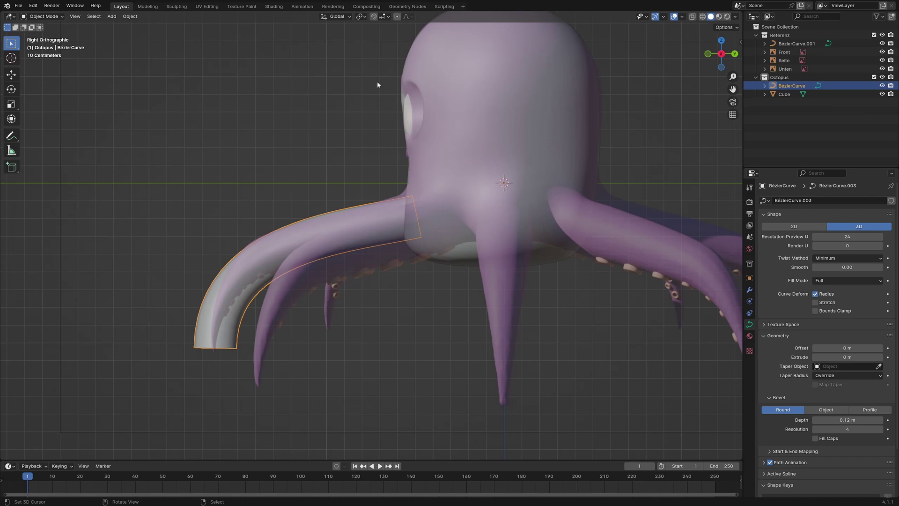
# Convert the beveled tentacle curve to a mesh.
pyautogui.click(128, 18)
pyautogui.moveTo(176, 251)
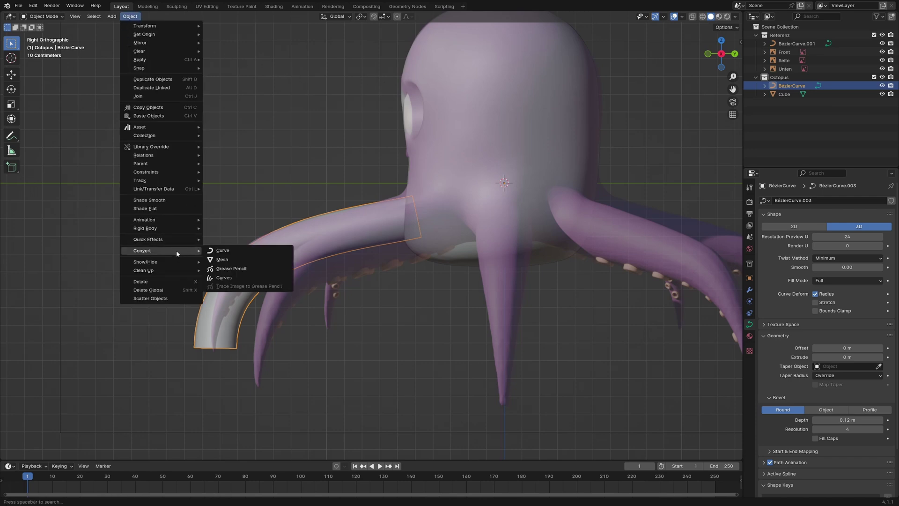
pyautogui.click(221, 259)
# Taper the tentacle by scaling its tip's end loop to about 0.15 with smooth proportional editing at size 0.51.
pyautogui.press('Tab')
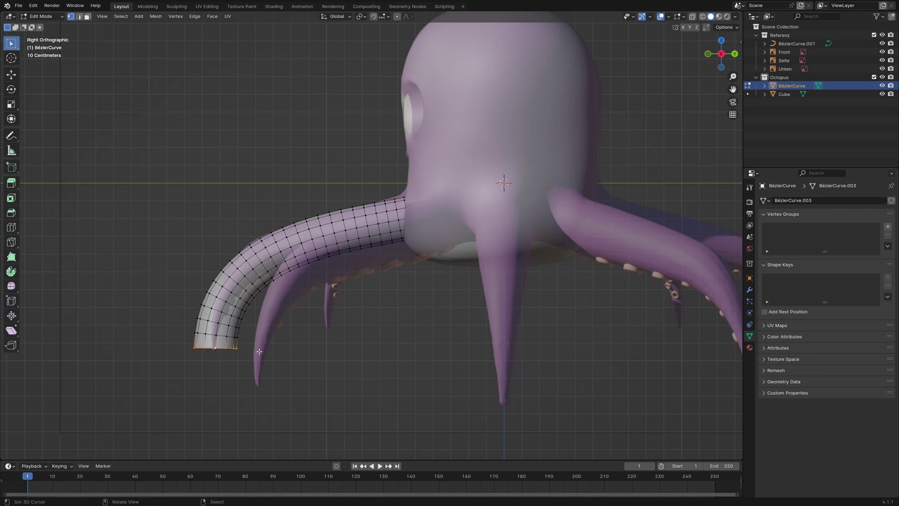
pyautogui.click(398, 17)
pyautogui.press('s')
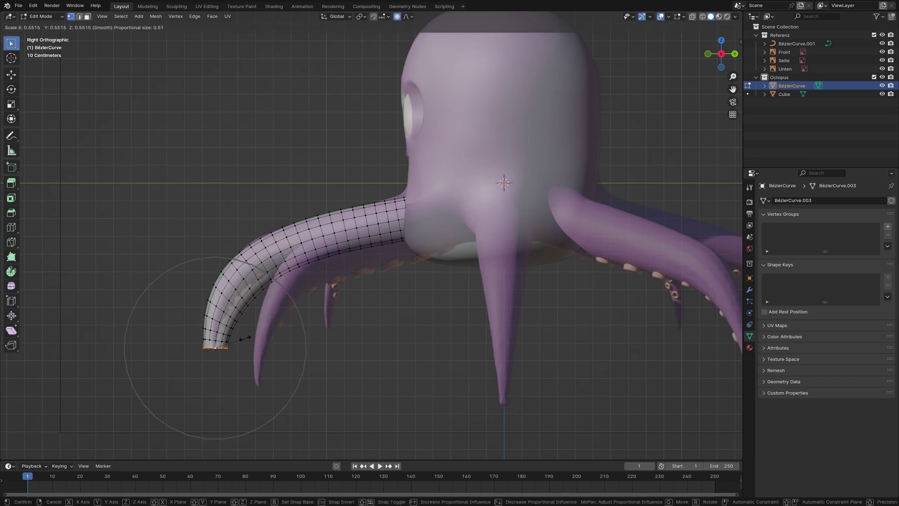
pyautogui.scroll(-1, 244, 338)
pyautogui.scroll(1, 245, 338)
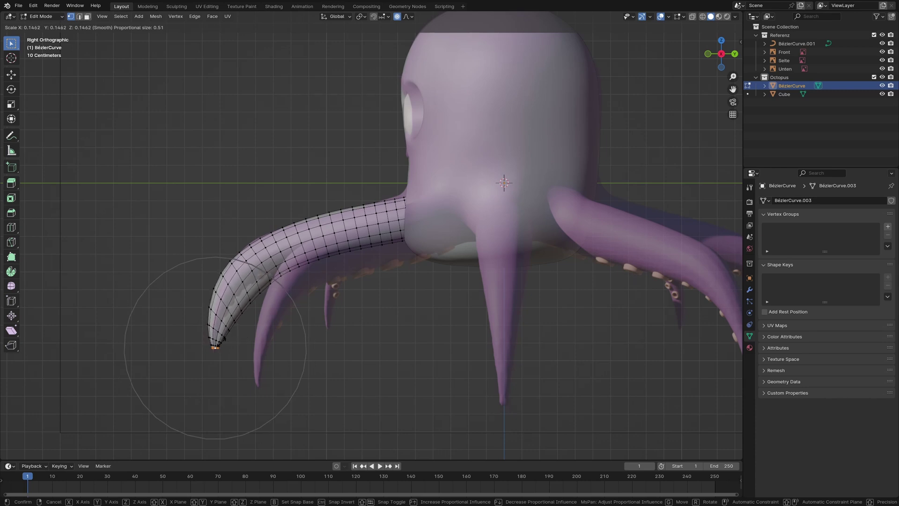
pyautogui.click(220, 344)
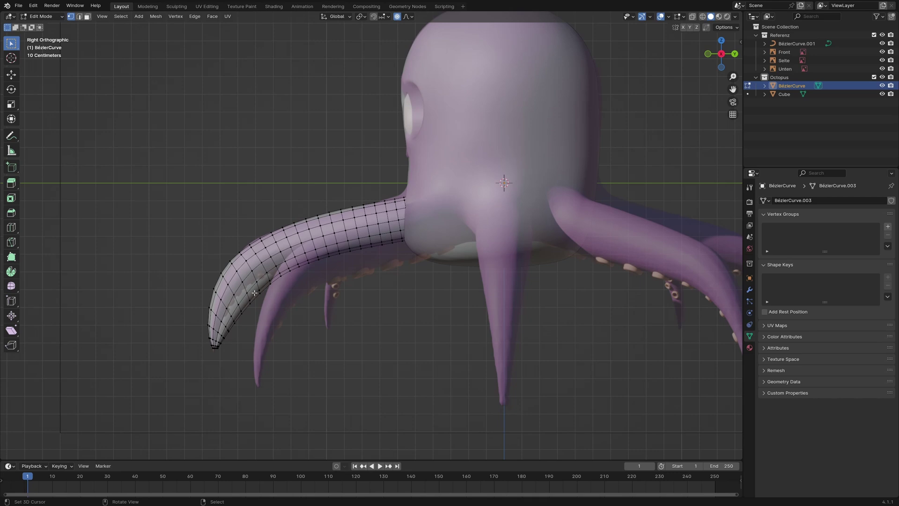
# Scale the end loop at the tentacle's base to about 1.16 with smooth proportional editing at size 1.00.
pyautogui.click(694, 18)
pyautogui.click(693, 18)
pyautogui.press('s')
pyautogui.scroll(-5, 369, 251)
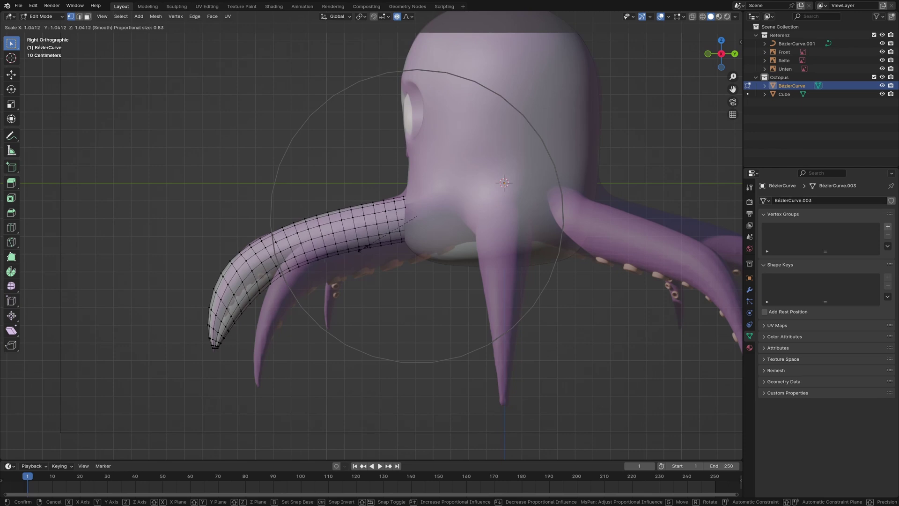
pyautogui.scroll(-3, 356, 249)
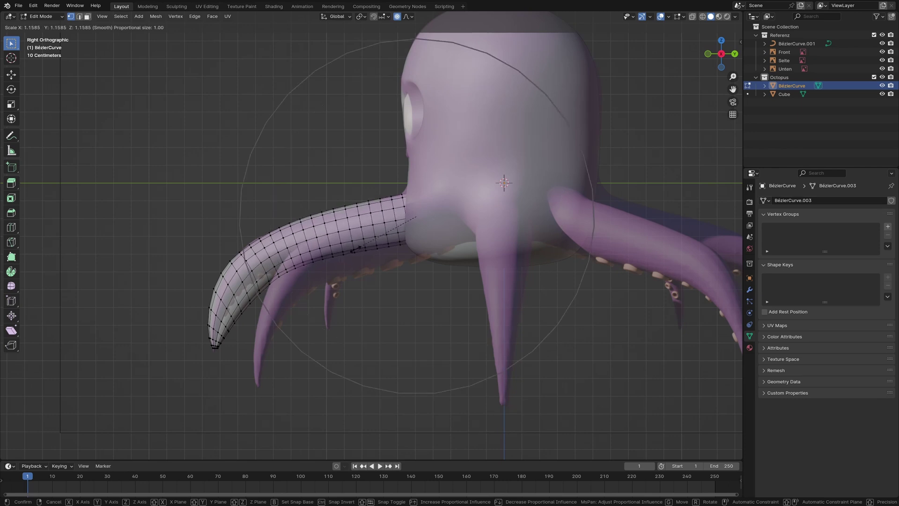
pyautogui.click(356, 248)
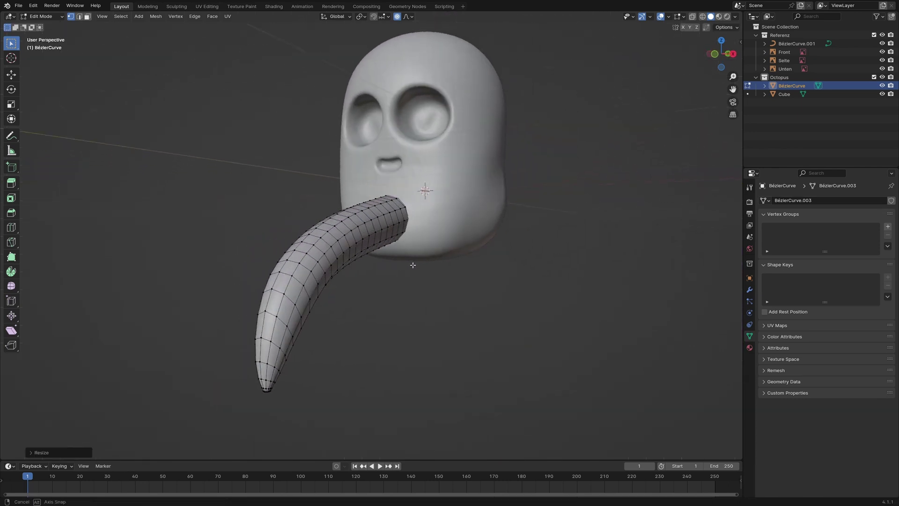
# In sculpting mode, use the Grab brush to pull the tentacle's bend and tip onto the side reference.
pyautogui.press('g')
pyautogui.scroll(-2, 176, 291)
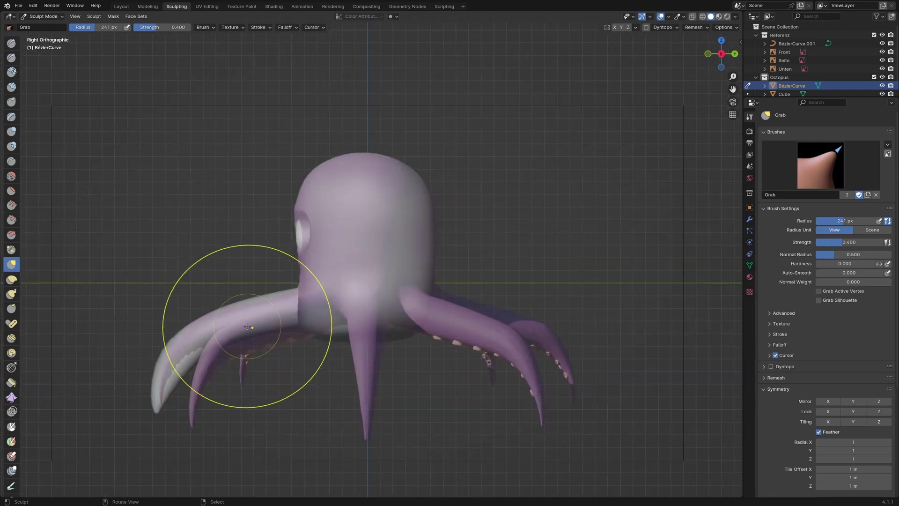
pyautogui.scroll(4, 201, 341)
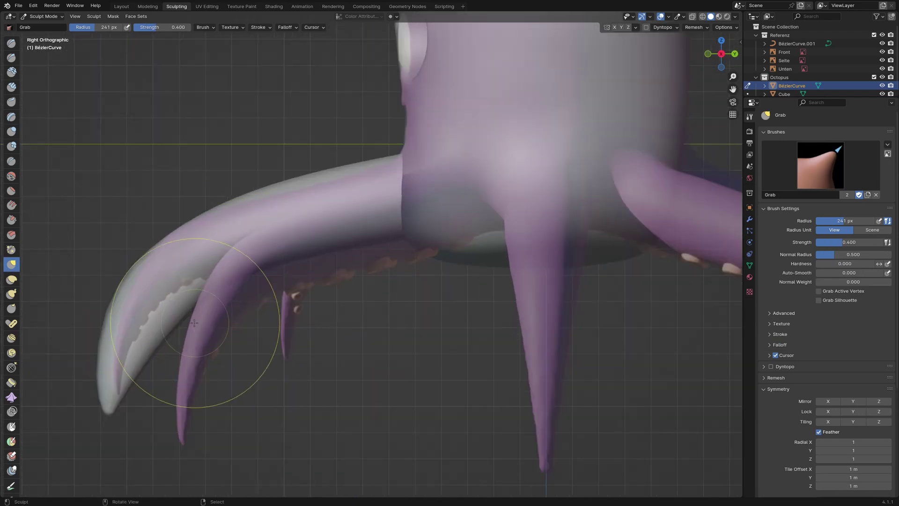
pyautogui.moveTo(166, 328)
pyautogui.mouseDown()
pyautogui.moveTo(171, 305)
pyautogui.moveTo(157, 315)
pyautogui.moveTo(206, 295)
pyautogui.moveTo(197, 302)
pyautogui.mouseUp()
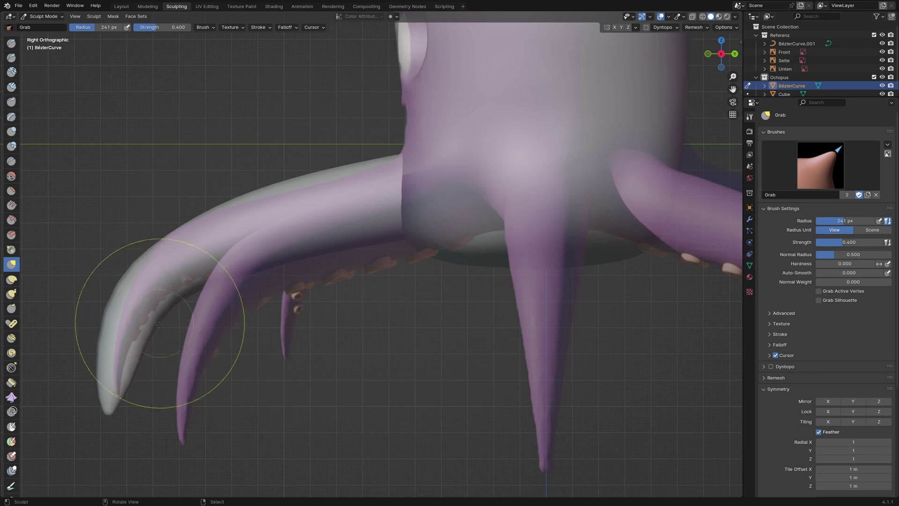
pyautogui.moveTo(110, 308); pyautogui.dragTo(107, 313)
pyautogui.moveTo(101, 335); pyautogui.dragTo(107, 350)
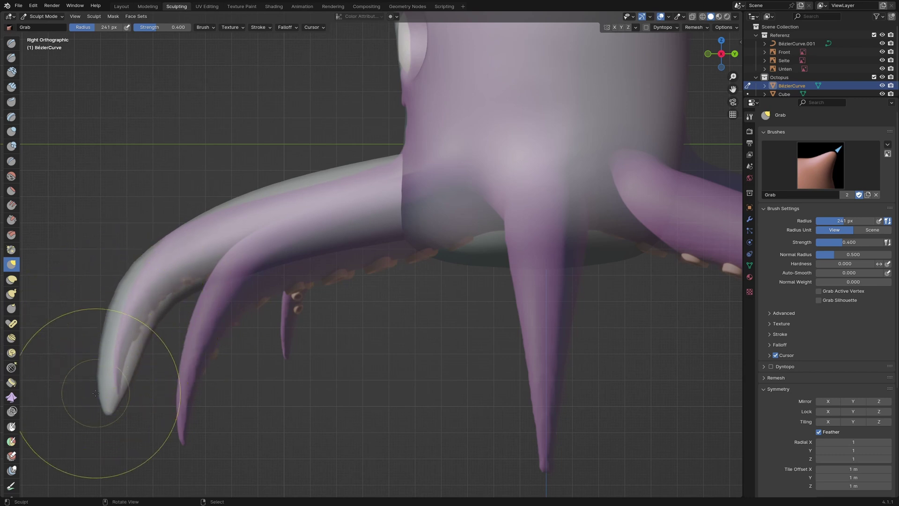
pyautogui.moveTo(98, 393); pyautogui.dragTo(104, 394)
pyautogui.moveTo(116, 324)
pyautogui.mouseDown()
pyautogui.moveTo(122, 292)
pyautogui.moveTo(211, 382)
pyautogui.moveTo(163, 315)
pyautogui.moveTo(139, 355)
pyautogui.moveTo(173, 357)
pyautogui.mouseUp()
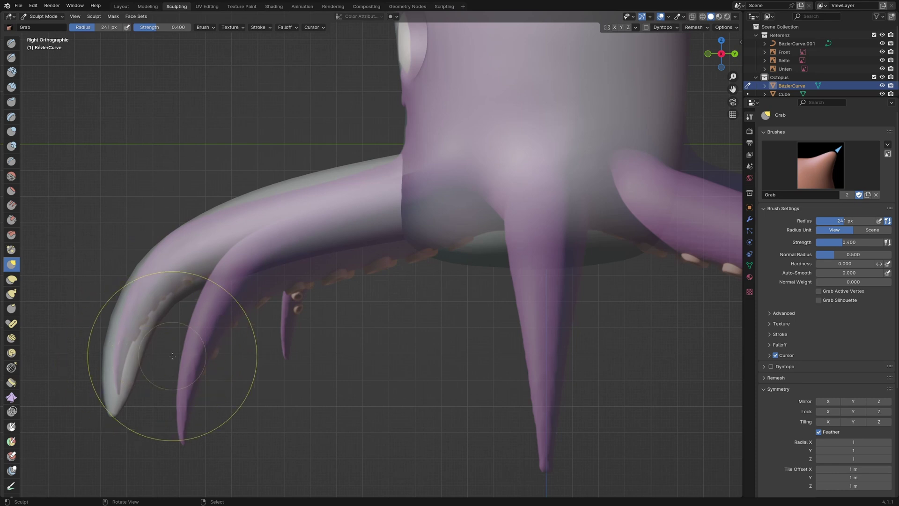
pyautogui.moveTo(173, 357)
pyautogui.mouseDown(button='middle')
pyautogui.moveTo(105, 317)
pyautogui.moveTo(359, 309)
pyautogui.mouseUp(button='middle')
pyautogui.press('KP_1')
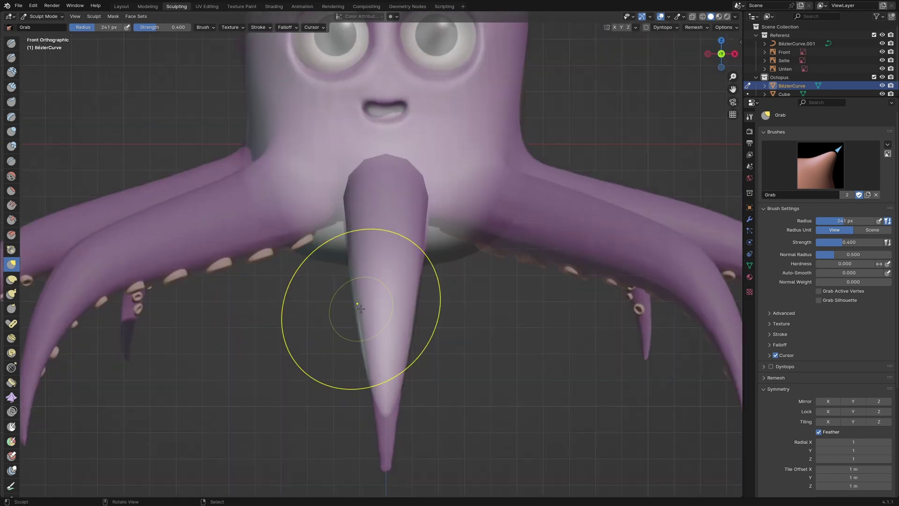
pyautogui.press('KP_3')
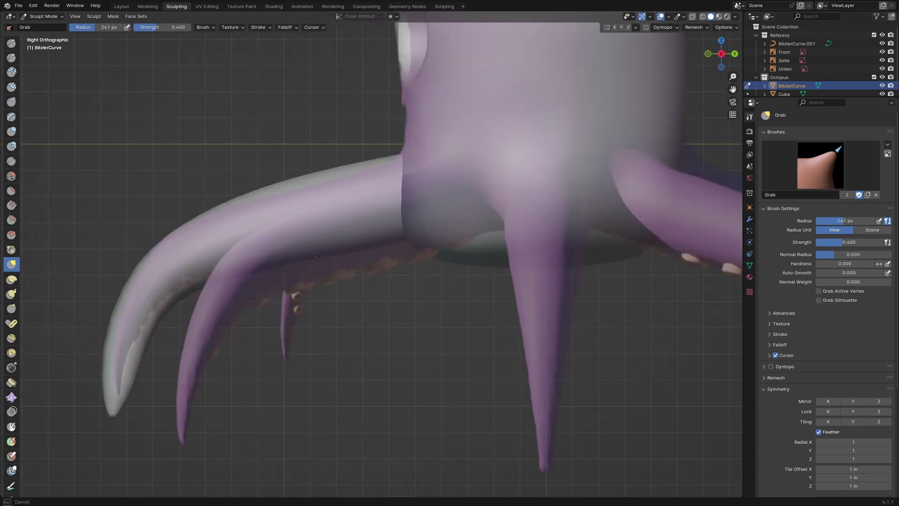
pyautogui.moveTo(271, 271); pyautogui.dragTo(166, 319)
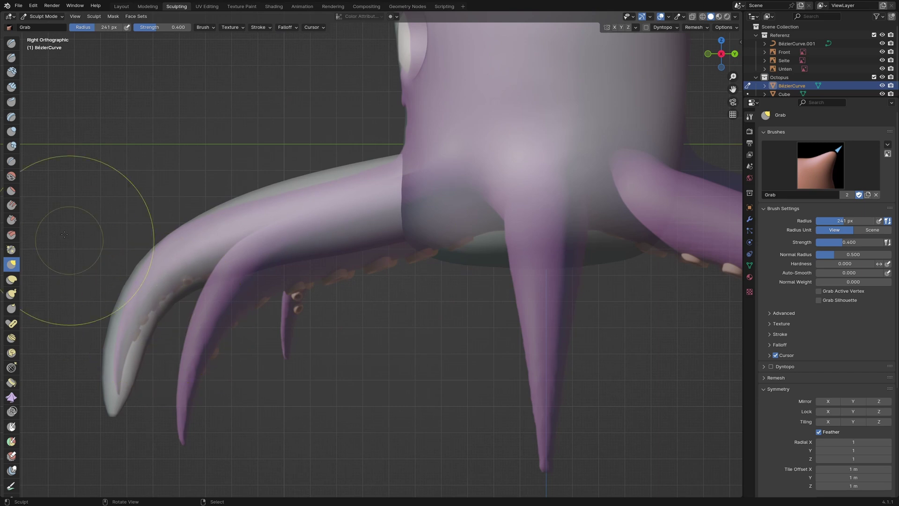
# Smooth the tentacle's surface with the Smooth brush.
pyautogui.hotkey('shift', 's')
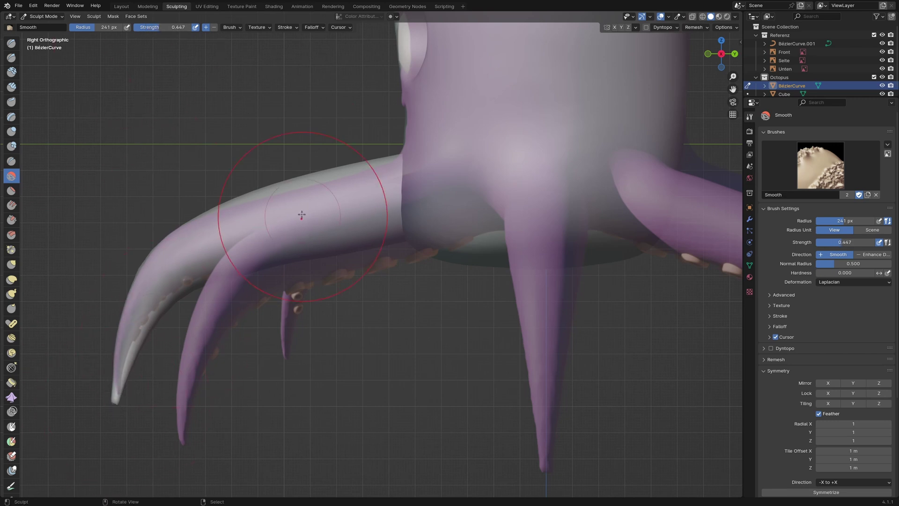
pyautogui.moveTo(302, 215); pyautogui.dragTo(298, 180)
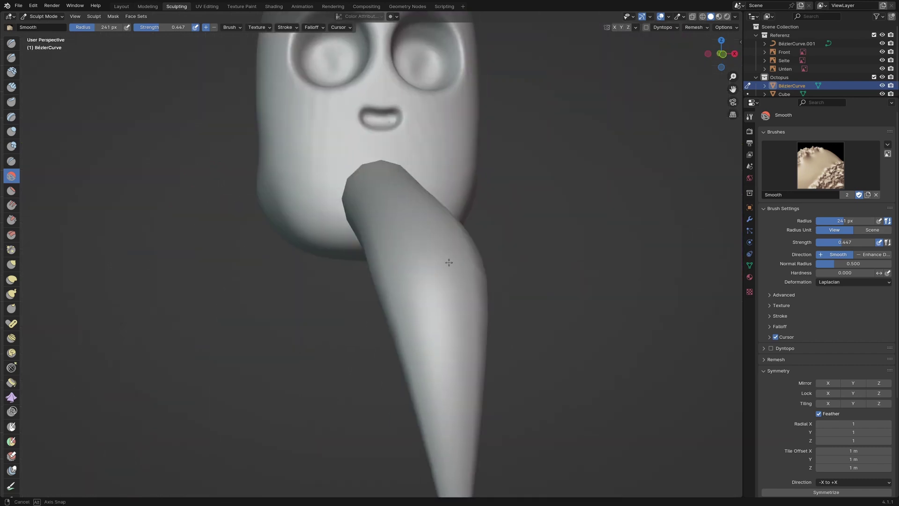
pyautogui.moveTo(299, 253); pyautogui.dragTo(308, 258, button='middle')
# Enable X mirror symmetry, enlarge the Grab brush radius to 381 px and widen the tentacle near its base.
pyautogui.press('g')
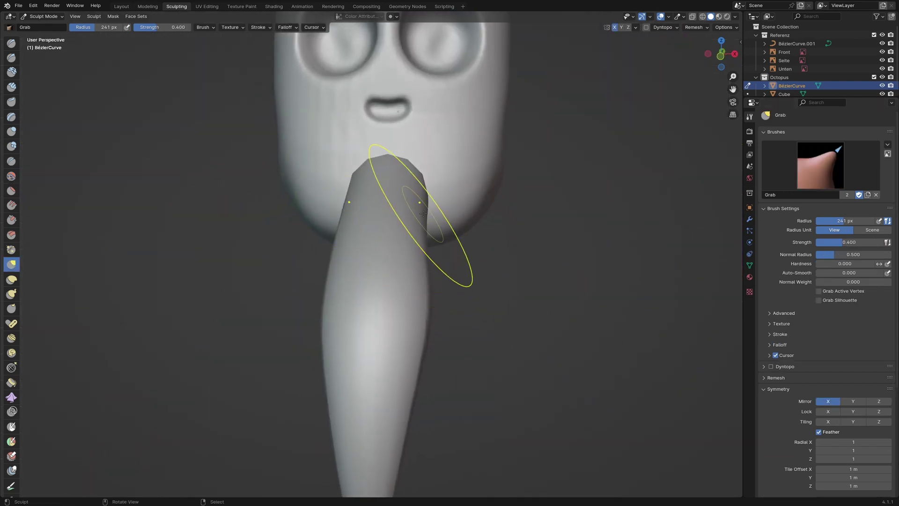
pyautogui.press('f')
pyautogui.moveTo(434, 215); pyautogui.dragTo(436, 226)
pyautogui.click(563, 194)
pyautogui.moveTo(442, 187); pyautogui.dragTo(429, 234)
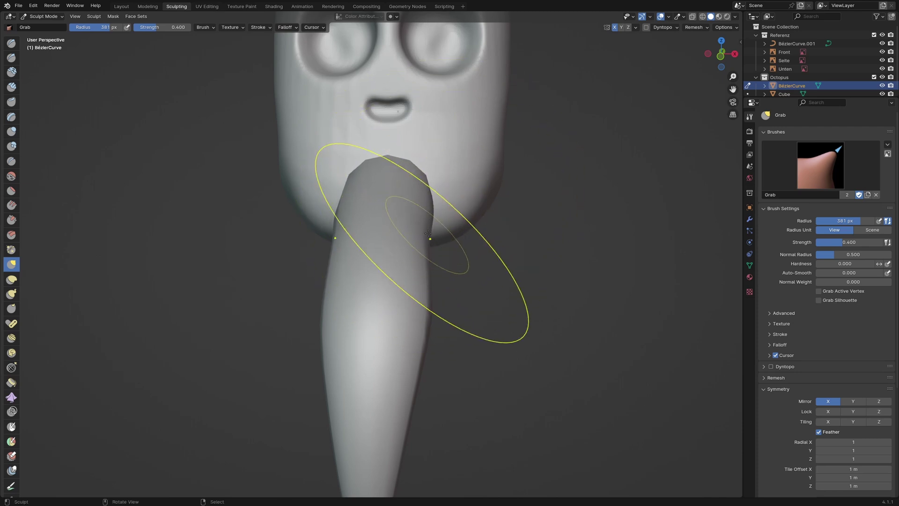
pyautogui.moveTo(432, 230)
pyautogui.mouseDown(button='middle')
pyautogui.moveTo(381, 253)
pyautogui.moveTo(421, 201)
pyautogui.mouseUp(button='middle')
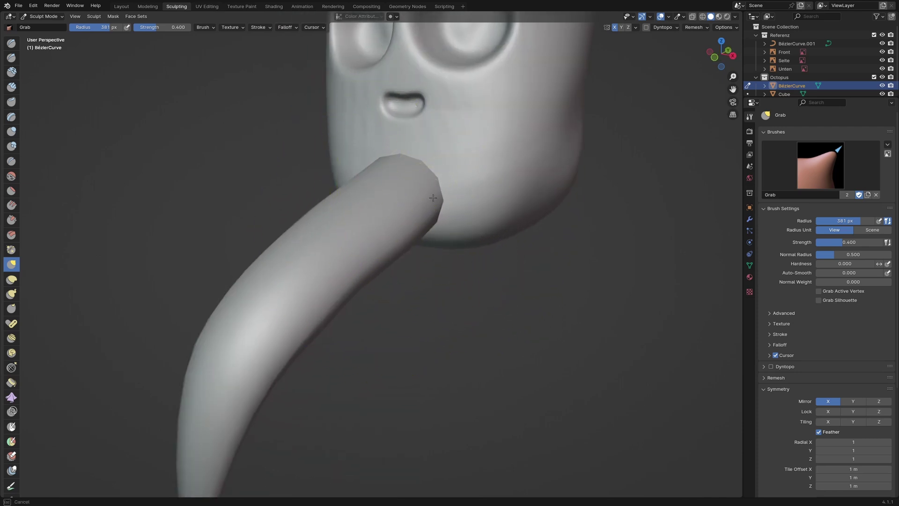
pyautogui.moveTo(361, 302); pyautogui.dragTo(422, 221, button='middle')
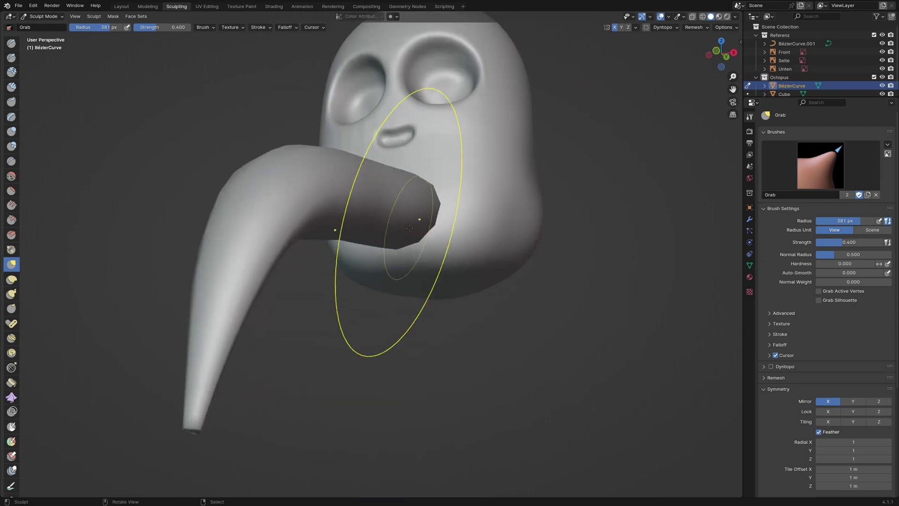
# In object mode, duplicate the tentacle with a 45° rotation about Z and repeat until eight tentacles ring the head.
pyautogui.click(123, 6)
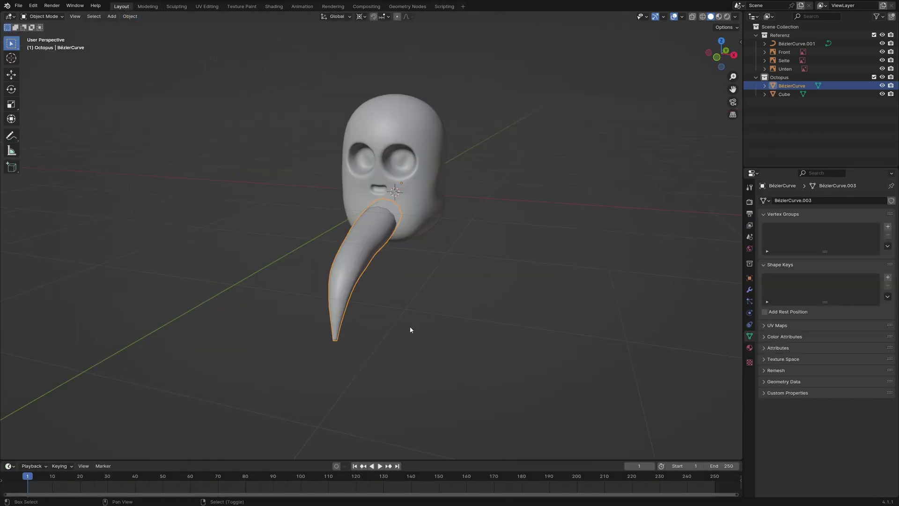
pyautogui.hotkey('shift', 'd')
pyautogui.write('rz45')
pyautogui.press('Return')
pyautogui.moveTo(500, 300); pyautogui.dragTo(481, 295, button='middle')
pyautogui.hotkey('shift', 'r')
pyautogui.hotkey('shift', 'r')
pyautogui.hotkey('shift', 'r')
pyautogui.hotkey('shift', 'r')
pyautogui.hotkey('shift', 'r')
pyautogui.hotkey('shift', 'r')
pyautogui.click(474, 288)
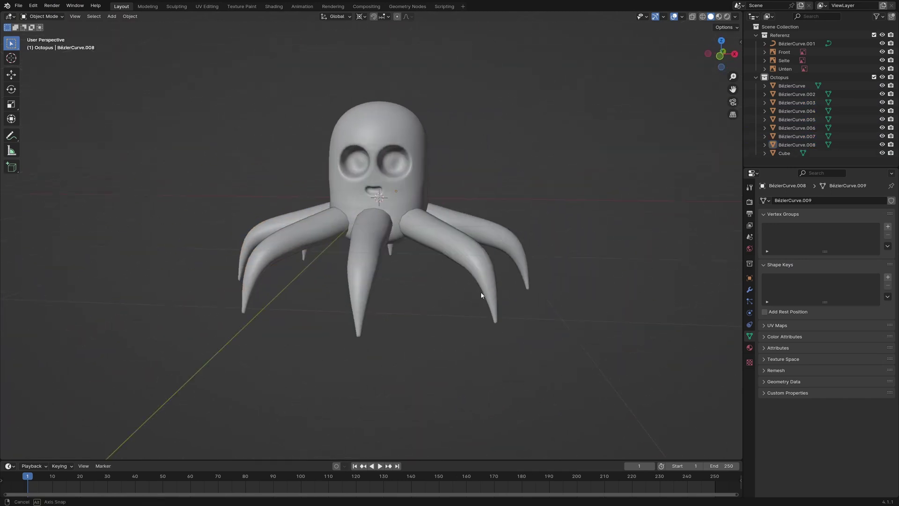
# Join all eight tentacles into one object.
pyautogui.click(791, 85)
pyautogui.keyDown('shift'); pyautogui.click(796, 144); pyautogui.keyUp('shift')
pyautogui.hotkey('ctrl', 'j')
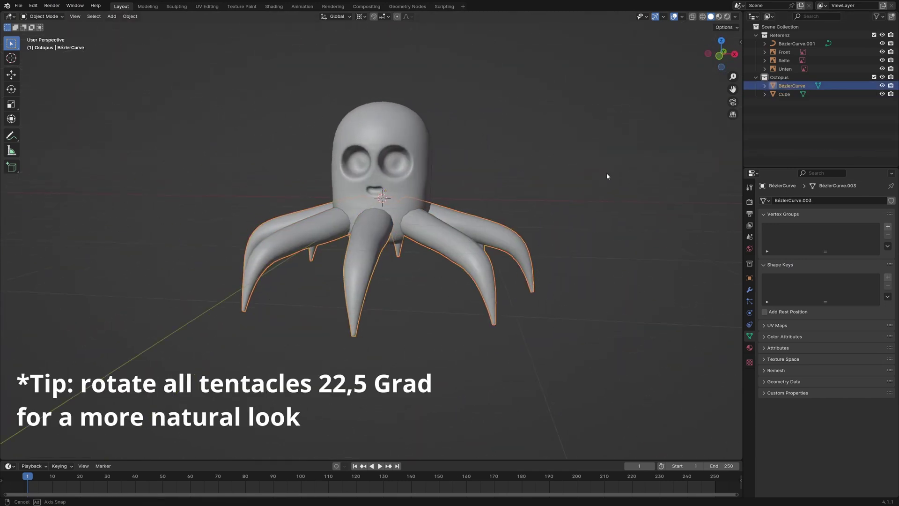
# Add a Boolean modifier in Union mode to the head with the joined tentacles as its object, and apply it.
pyautogui.moveTo(606, 173); pyautogui.dragTo(461, 189, button='middle')
pyautogui.keyDown('shift'); pyautogui.click(462, 191); pyautogui.keyUp('shift')
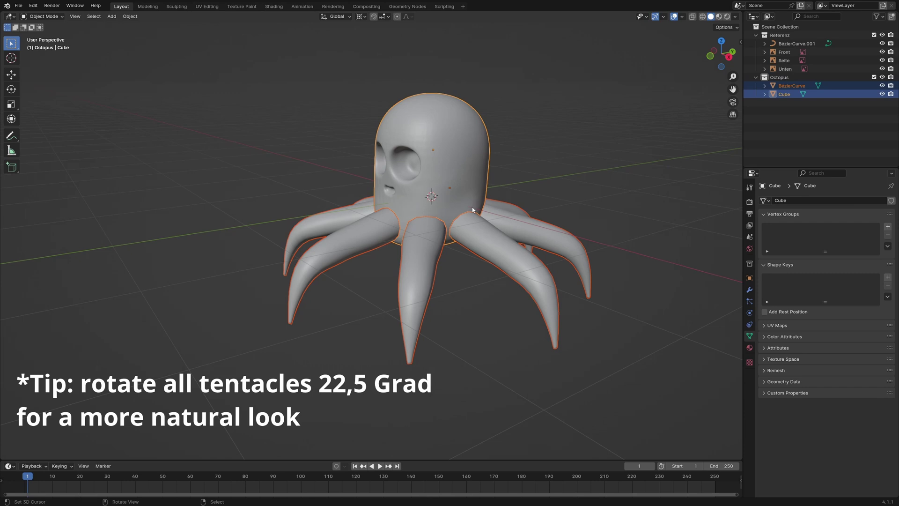
pyautogui.click(473, 189)
pyautogui.click(749, 290)
pyautogui.click(830, 200)
pyautogui.moveTo(769, 229)
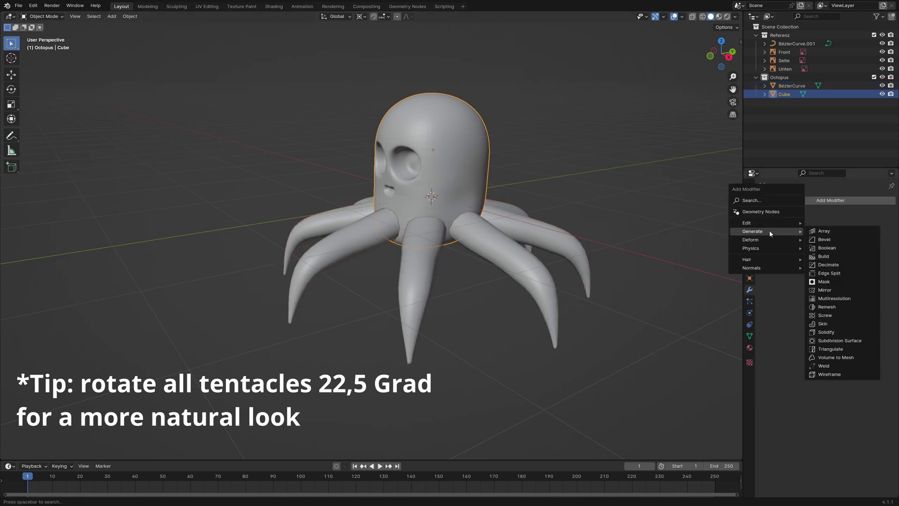
pyautogui.click(838, 249)
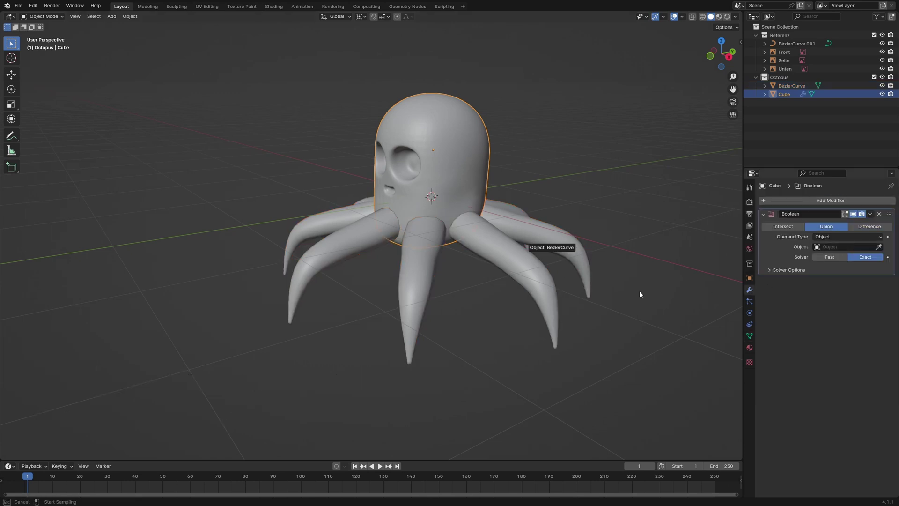
pyautogui.click(530, 257)
pyautogui.moveTo(530, 257); pyautogui.dragTo(483, 276, button='middle')
pyautogui.click(871, 214)
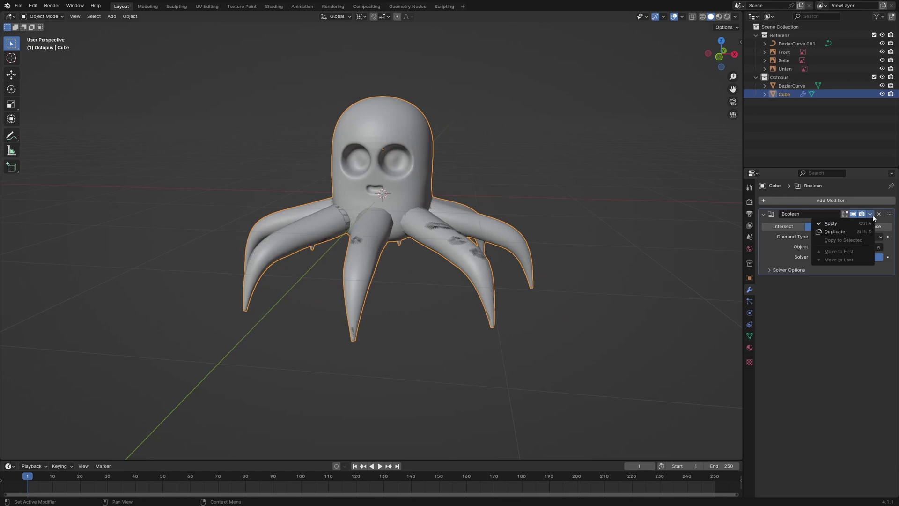
# Hide the separate tentacles object in the viewport and in renders, and inspect the merged body's mesh in edit mode.
pyautogui.click(883, 86)
pyautogui.click(890, 86)
pyautogui.moveTo(475, 185); pyautogui.dragTo(436, 252, button='middle')
pyautogui.press('Tab')
pyautogui.scroll(5, 446, 186)
pyautogui.hotkey('alt', 'a')
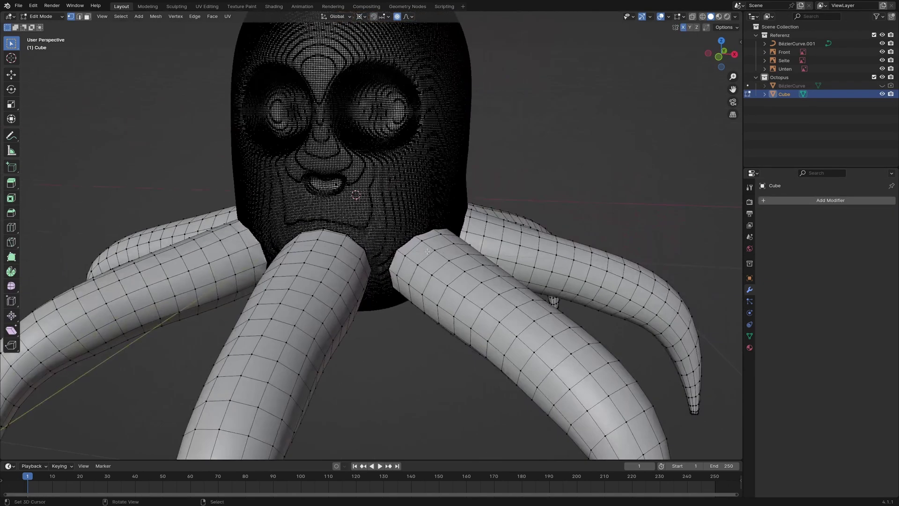
pyautogui.press('Tab')
# In the sculpting workspace, remesh the merged octopus with a voxel size of 0.01 m.
pyautogui.click(176, 6)
pyautogui.scroll(5, 442, 221)
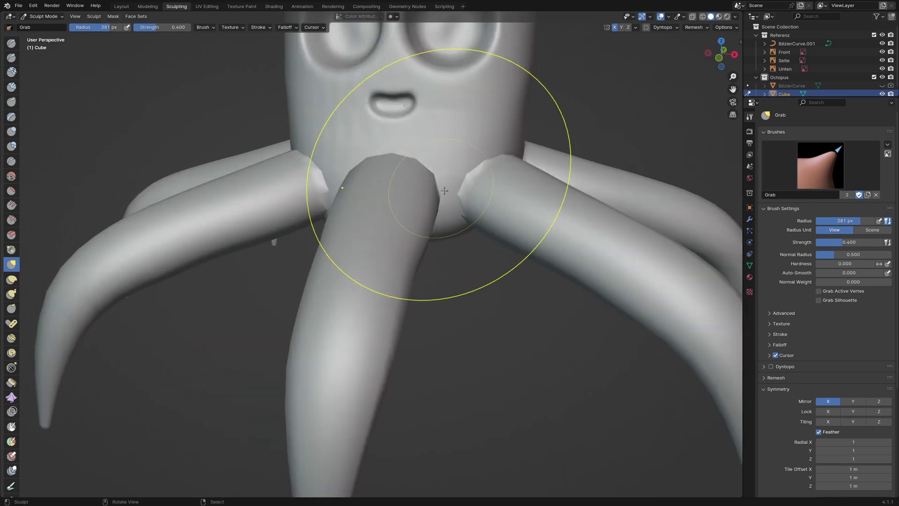
pyautogui.click(695, 28)
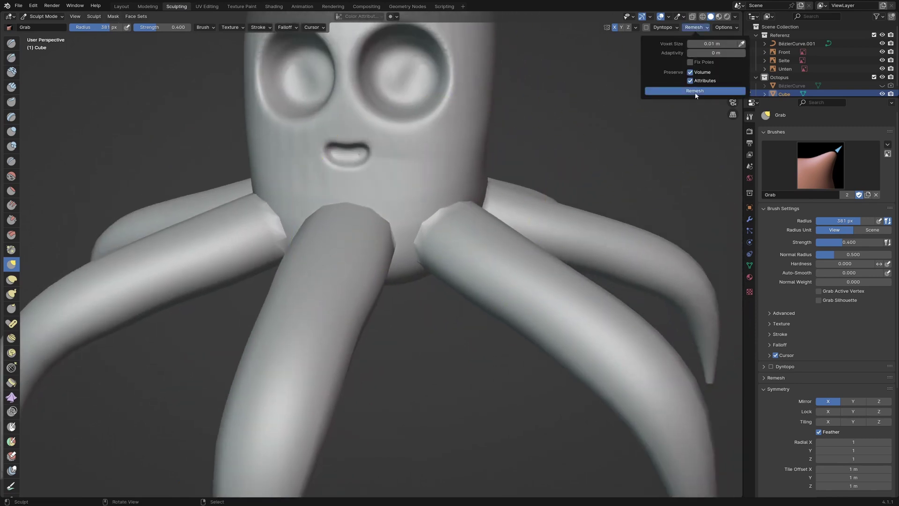
pyautogui.click(696, 94)
# Set the Smooth brush radius to 206 px and blend the front and side tentacle bases into the body.
pyautogui.click(11, 176)
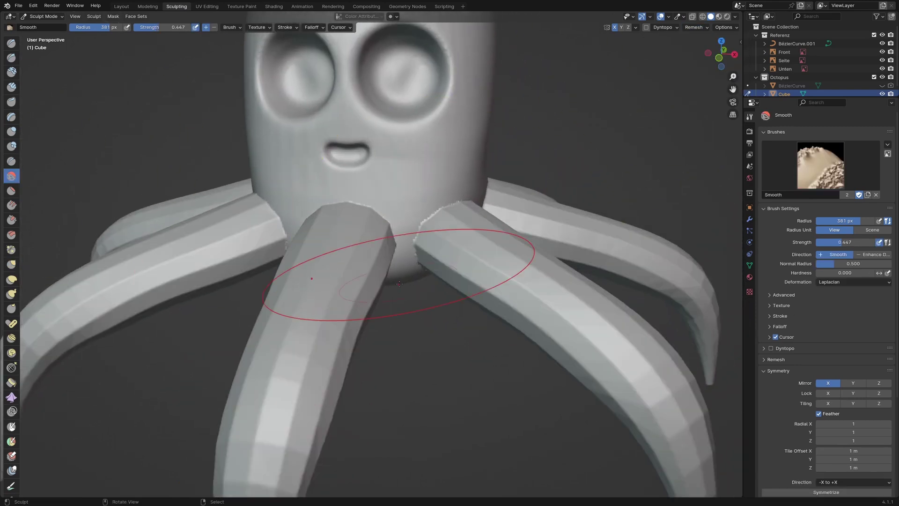
pyautogui.press('f')
pyautogui.click(400, 249)
pyautogui.moveTo(335, 212); pyautogui.dragTo(373, 245)
pyautogui.moveTo(373, 245); pyautogui.dragTo(414, 244, button='middle')
pyautogui.moveTo(323, 239)
pyautogui.mouseDown()
pyautogui.moveTo(217, 227)
pyautogui.moveTo(394, 250)
pyautogui.mouseUp()
pyautogui.moveTo(491, 244); pyautogui.dragTo(413, 241, button='middle')
pyautogui.moveTo(553, 248)
pyautogui.mouseDown(button='middle')
pyautogui.moveTo(489, 247)
pyautogui.moveTo(476, 312)
pyautogui.moveTo(490, 286)
pyautogui.moveTo(437, 311)
pyautogui.moveTo(353, 309)
pyautogui.moveTo(253, 289)
pyautogui.moveTo(225, 248)
pyautogui.moveTo(234, 220)
pyautogui.mouseUp(button='middle')
pyautogui.scroll(-4, 489, 247)
pyautogui.scroll(3, 292, 269)
pyautogui.moveTo(340, 244); pyautogui.dragTo(483, 231, button='middle')
pyautogui.moveTo(553, 202); pyautogui.dragTo(452, 296, button='middle')
pyautogui.moveTo(441, 334); pyautogui.dragTo(497, 345, button='middle')
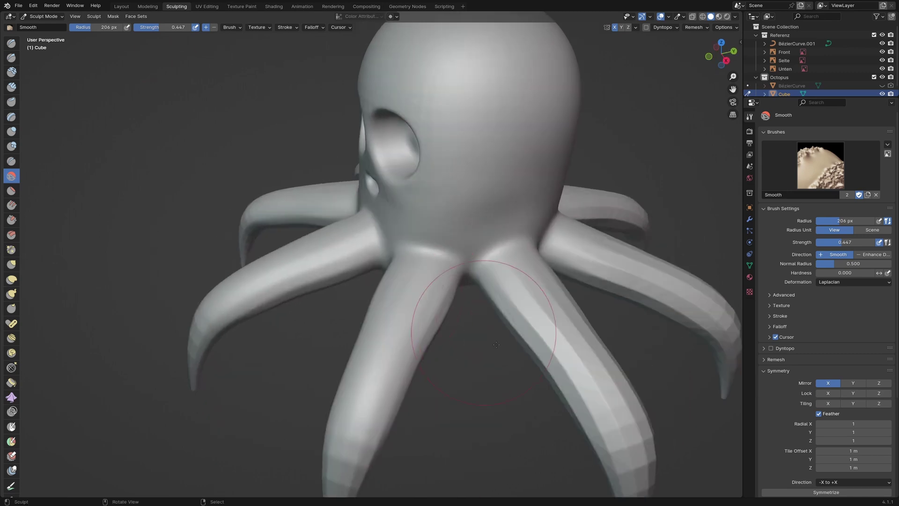
# Smooth away the faceted surface along the rear tentacles, starting with the Smooth brush at strength 0.236.
pyautogui.scroll(-2, 544, 359)
pyautogui.moveTo(666, 360); pyautogui.dragTo(527, 400, button='middle')
pyautogui.scroll(3, 528, 400)
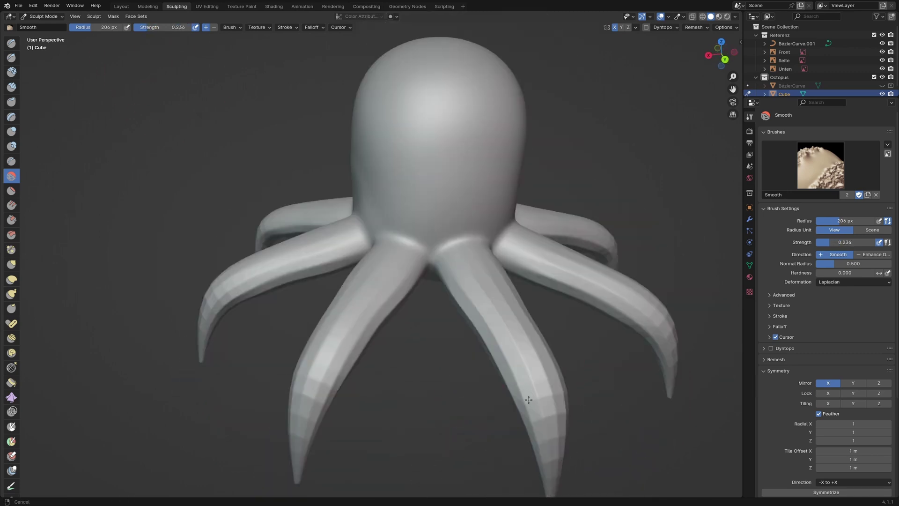
pyautogui.moveTo(343, 357); pyautogui.dragTo(407, 393)
pyautogui.moveTo(406, 393); pyautogui.dragTo(412, 349, button='middle')
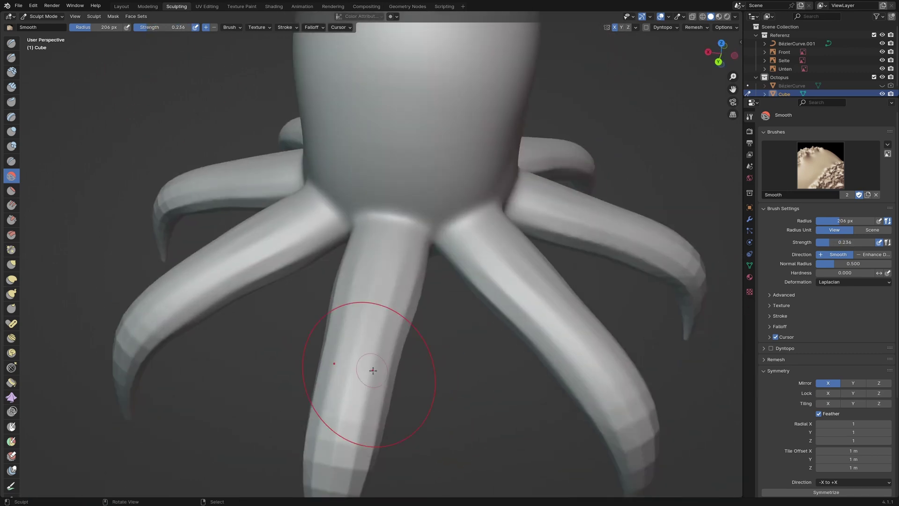
pyautogui.moveTo(373, 370); pyautogui.dragTo(393, 364, button='middle')
pyautogui.moveTo(453, 442); pyautogui.dragTo(417, 281, button='middle')
pyautogui.scroll(-2, 419, 423)
pyautogui.keyDown('shift'); pyautogui.moveTo(353, 129); pyautogui.dragTo(348, 235, button='middle'); pyautogui.keyUp('shift')
pyautogui.scroll(4, 348, 235)
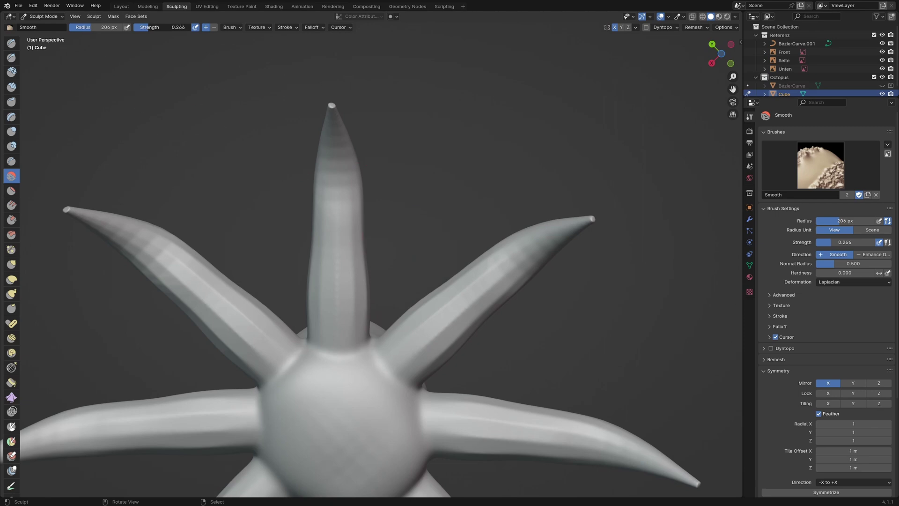
# Smooth the undersides of the tentacles and their joints with the body at brush strength 0.327.
pyautogui.moveTo(345, 175); pyautogui.dragTo(422, 317, button='middle')
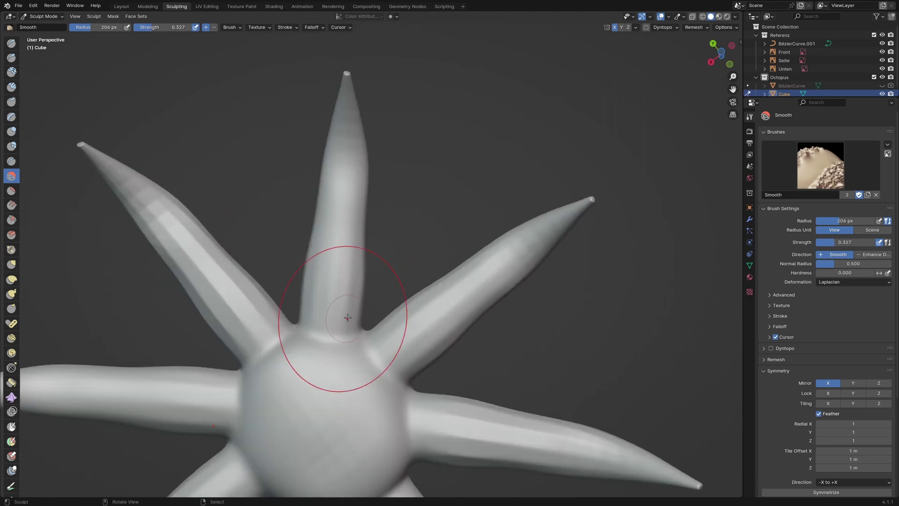
pyautogui.moveTo(347, 318); pyautogui.dragTo(136, 258, button='middle')
pyautogui.keyDown('shift'); pyautogui.moveTo(606, 346); pyautogui.dragTo(452, 233, button='middle'); pyautogui.keyUp('shift')
pyautogui.moveTo(361, 290); pyautogui.dragTo(492, 220, button='middle')
pyautogui.moveTo(500, 284); pyautogui.dragTo(528, 301, button='middle')
pyautogui.moveTo(581, 201); pyautogui.dragTo(625, 145)
pyautogui.moveTo(625, 155); pyautogui.dragTo(434, 356, button='middle')
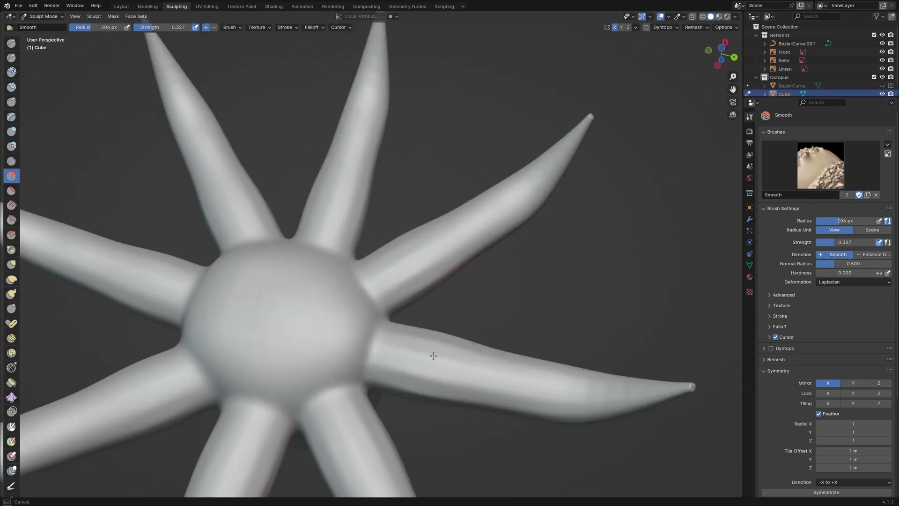
pyautogui.moveTo(155, 298)
pyautogui.mouseDown(button='middle')
pyautogui.moveTo(283, 316)
pyautogui.moveTo(342, 412)
pyautogui.moveTo(393, 309)
pyautogui.moveTo(432, 298)
pyautogui.moveTo(420, 231)
pyautogui.mouseUp(button='middle')
pyautogui.scroll(4, 373, 289)
pyautogui.moveTo(374, 289); pyautogui.dragTo(361, 287, button='middle')
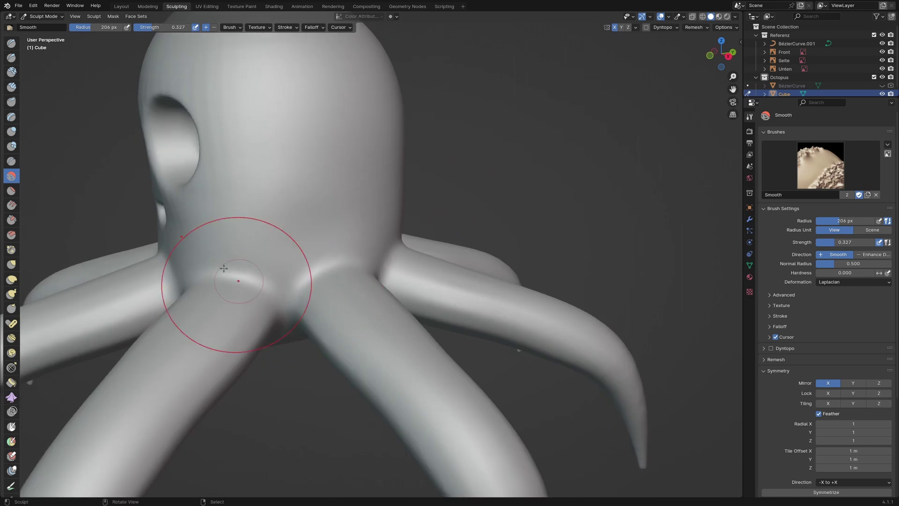
# Reshape the body's underside between the tentacles with the Grab brush at a 268 px radius, and smooth it at strength 0.694.
pyautogui.moveTo(290, 311)
pyautogui.mouseDown(button='middle')
pyautogui.moveTo(324, 321)
pyautogui.moveTo(487, 277)
pyautogui.mouseUp(button='middle')
pyautogui.moveTo(370, 311)
pyautogui.mouseDown(button='middle')
pyautogui.moveTo(440, 343)
pyautogui.moveTo(311, 321)
pyautogui.moveTo(239, 272)
pyautogui.moveTo(407, 237)
pyautogui.moveTo(416, 263)
pyautogui.moveTo(383, 261)
pyautogui.moveTo(342, 226)
pyautogui.moveTo(335, 239)
pyautogui.mouseUp(button='middle')
pyautogui.scroll(-2, 394, 316)
pyautogui.press('g')
pyautogui.press('f')
pyautogui.click(385, 231)
pyautogui.scroll(2, 335, 239)
pyautogui.press('f')
pyautogui.click(375, 225)
pyautogui.moveTo(309, 211); pyautogui.dragTo(263, 218)
pyautogui.moveTo(263, 217)
pyautogui.mouseDown(button='middle')
pyautogui.moveTo(251, 243)
pyautogui.moveTo(283, 291)
pyautogui.mouseUp(button='middle')
pyautogui.click(12, 176)
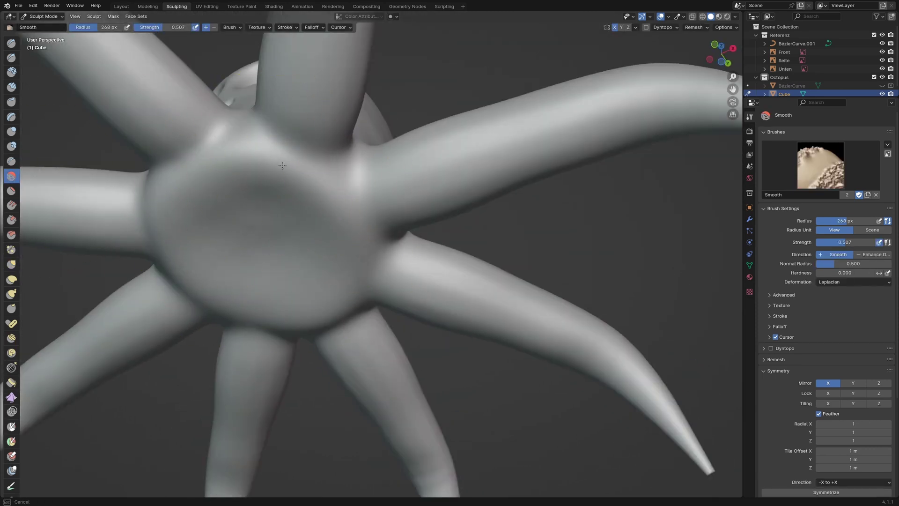
pyautogui.moveTo(252, 206)
pyautogui.mouseDown(button='middle')
pyautogui.moveTo(321, 203)
pyautogui.moveTo(269, 200)
pyautogui.moveTo(262, 191)
pyautogui.mouseUp(button='middle')
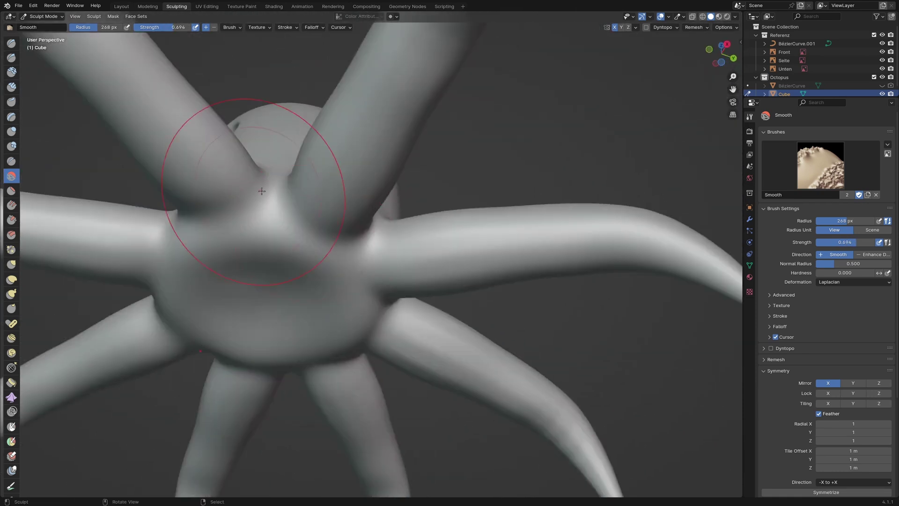
# Carve into the centre of the underside with the Draw brush in subtract direction and smooth the carved area.
pyautogui.click(12, 43)
pyautogui.scroll(-2, 311, 226)
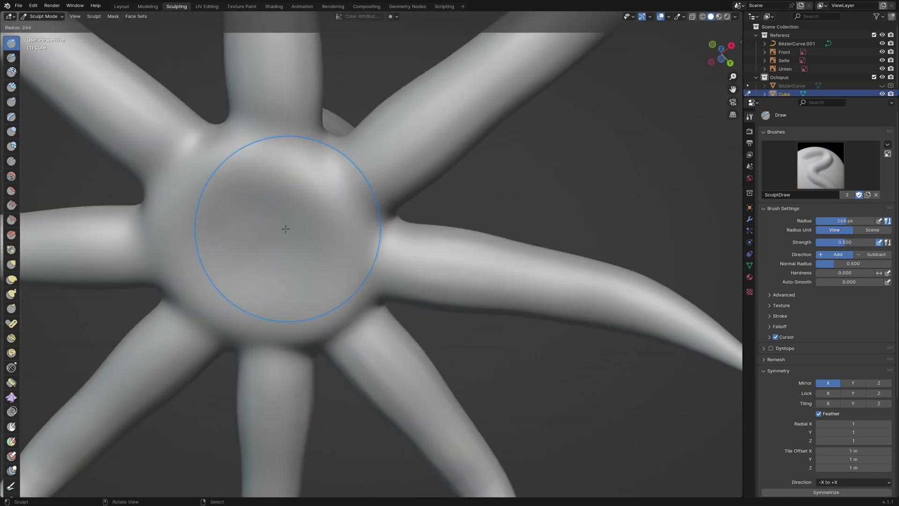
pyautogui.moveTo(285, 257); pyautogui.dragTo(298, 179, button='middle')
pyautogui.keyDown('ctrl'); pyautogui.moveTo(298, 179); pyautogui.dragTo(263, 206); pyautogui.keyUp('ctrl')
pyautogui.moveTo(263, 206); pyautogui.dragTo(265, 250, button='middle')
pyautogui.keyDown('ctrl'); pyautogui.moveTo(220, 220); pyautogui.dragTo(269, 234); pyautogui.keyUp('ctrl')
pyautogui.moveTo(269, 234); pyautogui.dragTo(300, 234, button='middle')
pyautogui.click(12, 176)
pyautogui.moveTo(335, 157); pyautogui.dragTo(282, 153, button='middle')
pyautogui.moveTo(327, 206)
pyautogui.mouseDown(button='middle')
pyautogui.moveTo(370, 145)
pyautogui.moveTo(428, 193)
pyautogui.moveTo(471, 250)
pyautogui.moveTo(442, 146)
pyautogui.moveTo(357, 181)
pyautogui.moveTo(361, 201)
pyautogui.moveTo(261, 151)
pyautogui.moveTo(378, 336)
pyautogui.moveTo(335, 329)
pyautogui.mouseUp(button='middle')
# In the layout workspace, add a UV sphere for the eye, scale its mesh down and rotate it 90° about X.
pyautogui.click(125, 9)
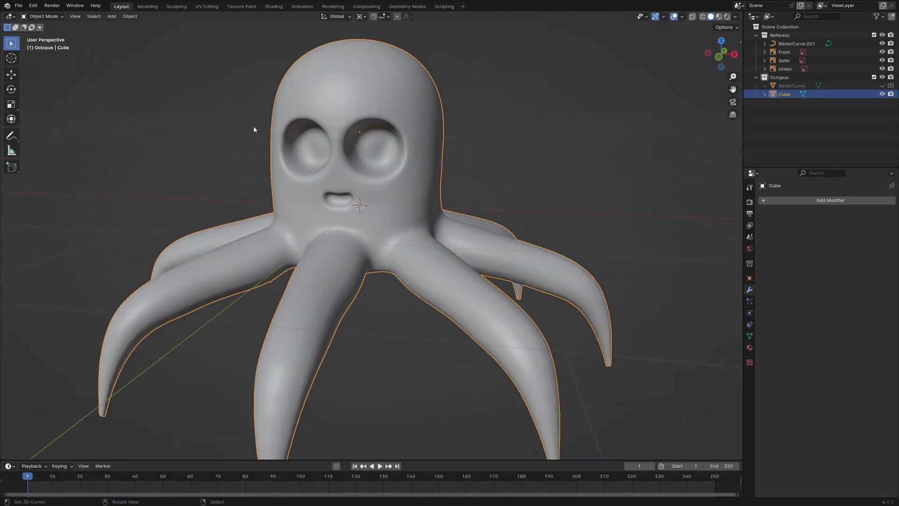
pyautogui.hotkey('shift', 'a')
pyautogui.moveTo(276, 170)
pyautogui.click(347, 202)
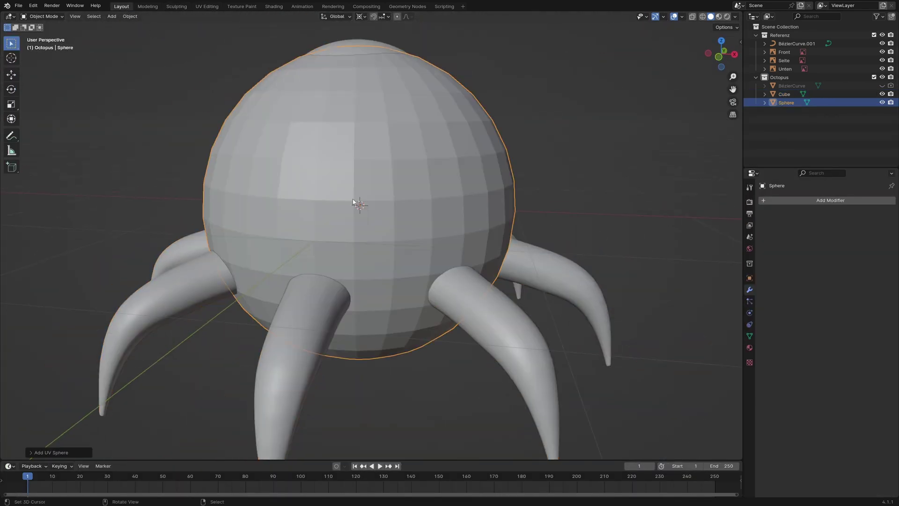
pyautogui.press('Tab')
pyautogui.click(693, 17)
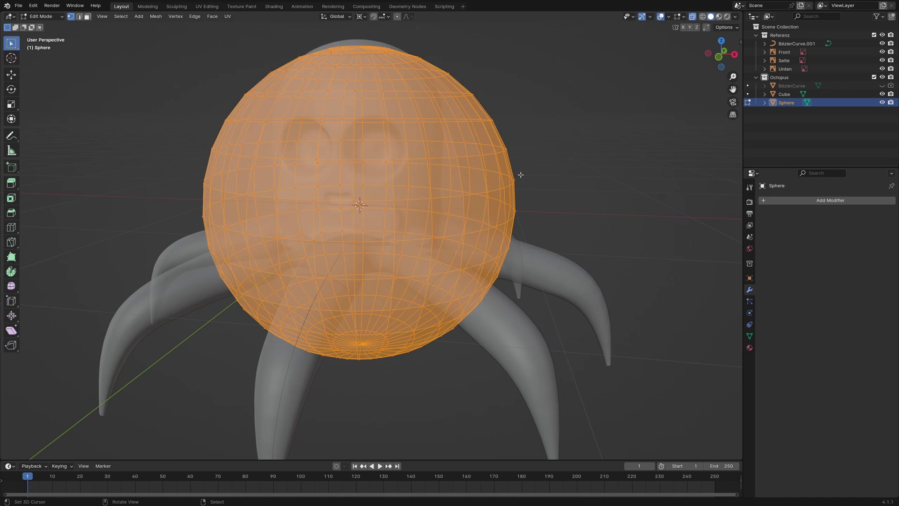
pyautogui.press('s')
pyautogui.click(392, 207)
pyautogui.write('rx90')
pyautogui.press('Return')
# Position the sphere in one eye socket using the front reference, and add a Mirror modifier across X for the second eye.
pyautogui.press('KP_1')
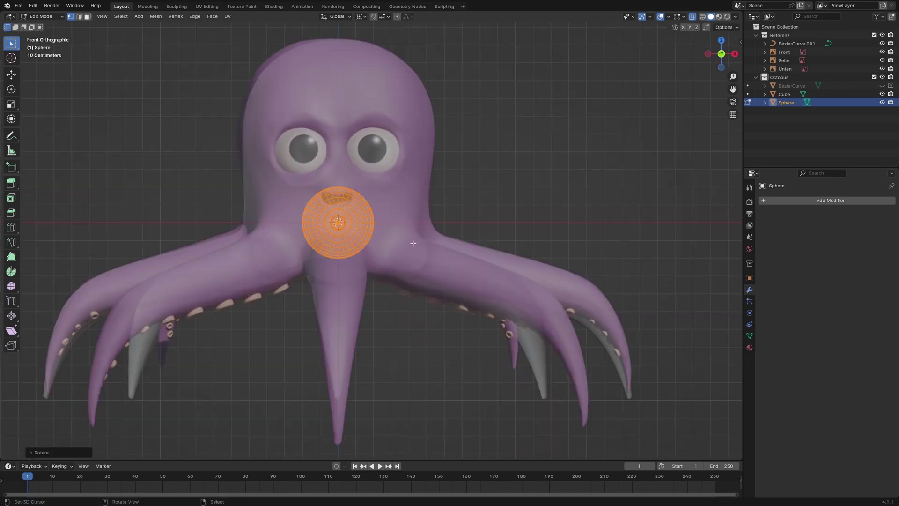
pyautogui.press('g')
pyautogui.click(450, 176)
pyautogui.moveTo(450, 176); pyautogui.dragTo(349, 202, button='middle')
pyautogui.press('g')
pyautogui.press('y')
pyautogui.click(276, 201)
pyautogui.hotkey('alt', 'z')
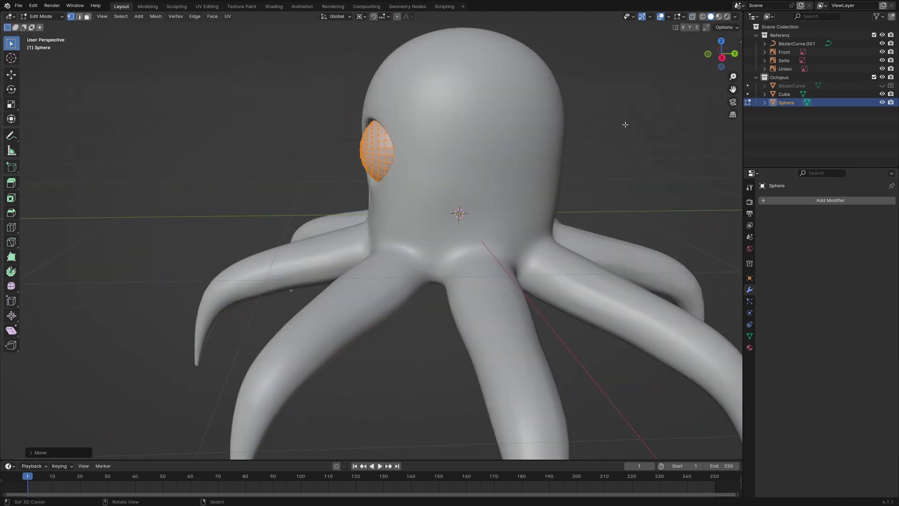
pyautogui.moveTo(626, 125); pyautogui.dragTo(561, 188, button='middle')
pyautogui.click(765, 203)
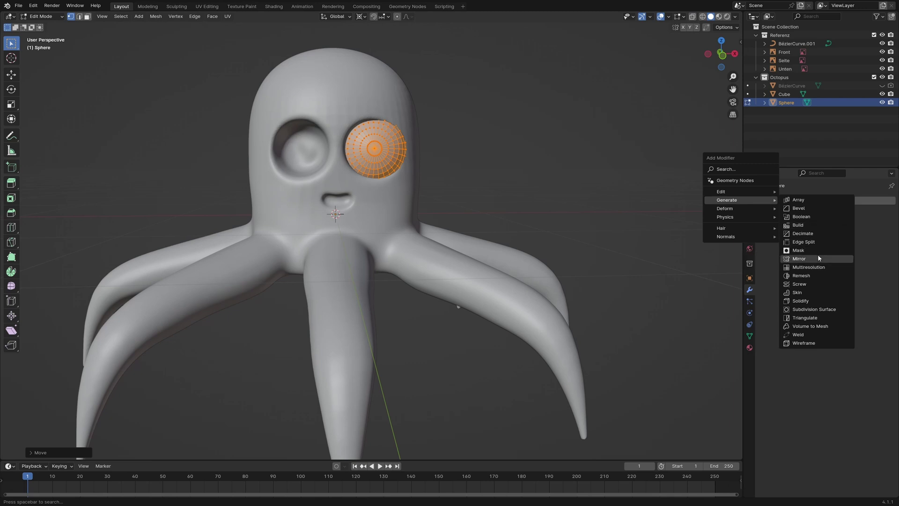
pyautogui.click(819, 258)
# Set the pivot point to Median Point, then rescale and reposition the eyeball to fit inside its socket.
pyautogui.click(363, 18)
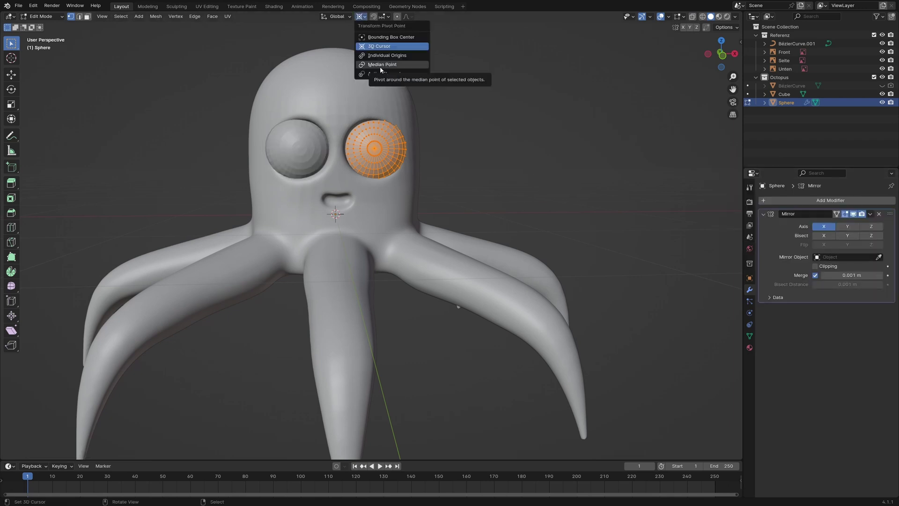
pyautogui.click(380, 67)
pyautogui.press('s')
pyautogui.click(561, 153)
pyautogui.press('g')
pyautogui.click(546, 153)
pyautogui.moveTo(546, 153); pyautogui.dragTo(526, 152, button='middle')
pyautogui.press('KP_3')
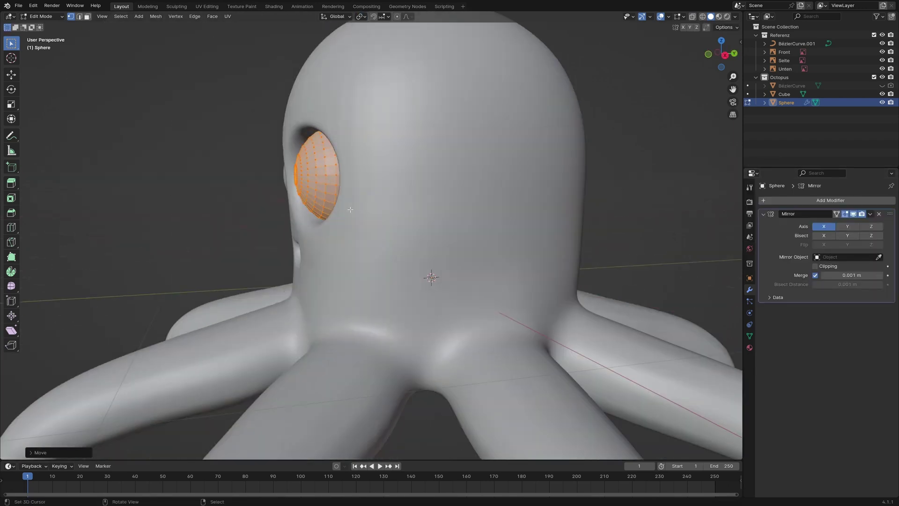
pyautogui.scroll(3, 477, 209)
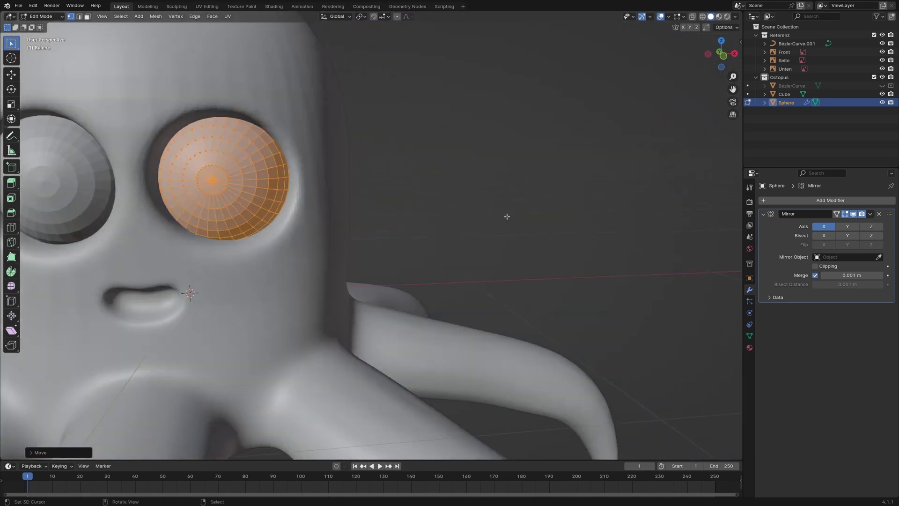
# Shade the eyeball smooth and create two materials for it, named Augenweiss and Pupille.
pyautogui.click(155, 17)
pyautogui.click(183, 27)
pyautogui.click(749, 347)
pyautogui.click(778, 235)
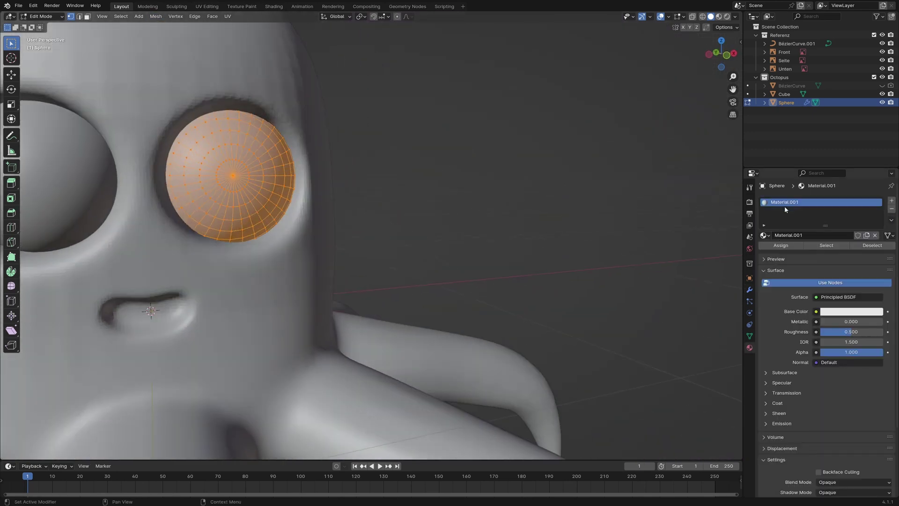
pyautogui.click(892, 201)
pyautogui.click(787, 252)
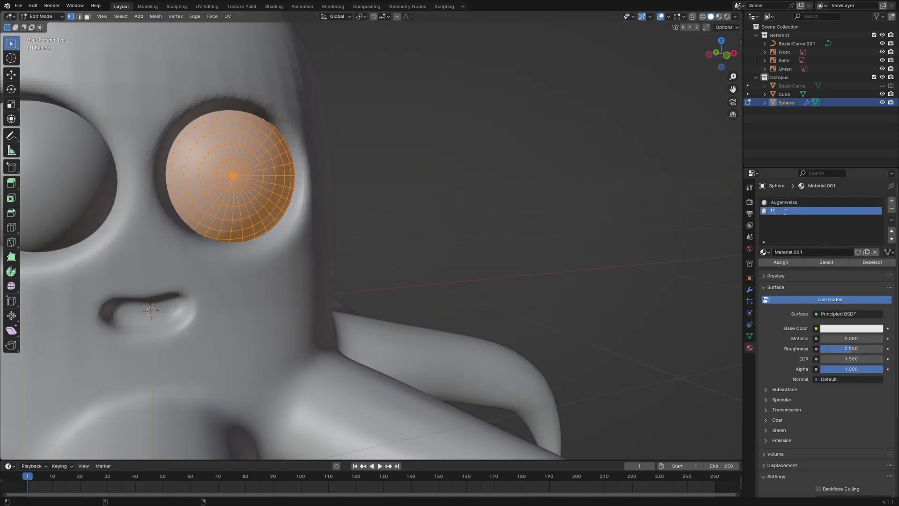
# Set the Pupille material's viewport display color to dark grey.
pyautogui.scroll(-4, 786, 464)
pyautogui.click(786, 481)
pyautogui.scroll(-2, 796, 478)
pyautogui.click(846, 460)
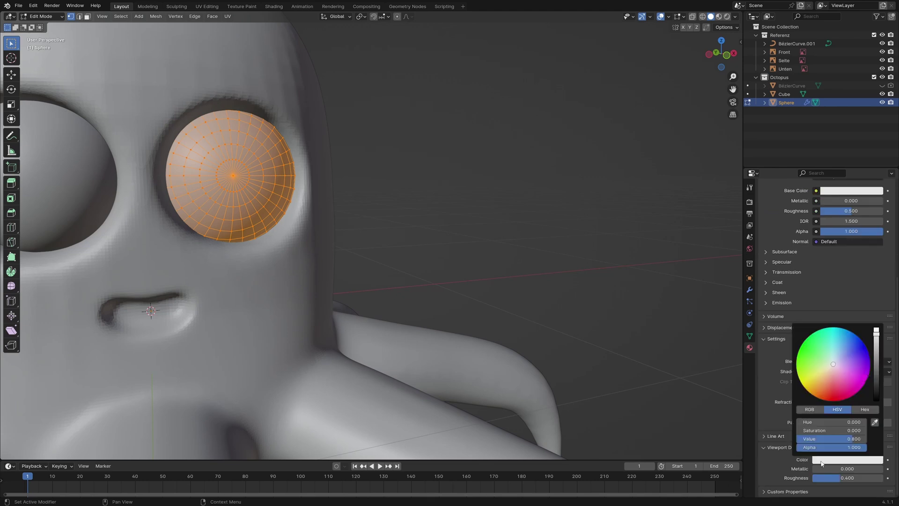
pyautogui.moveTo(875, 336); pyautogui.dragTo(875, 377)
# Assign the Pupille material to the circle of faces at the front of the eyeball and darken its base color.
pyautogui.hotkey('alt', 'a')
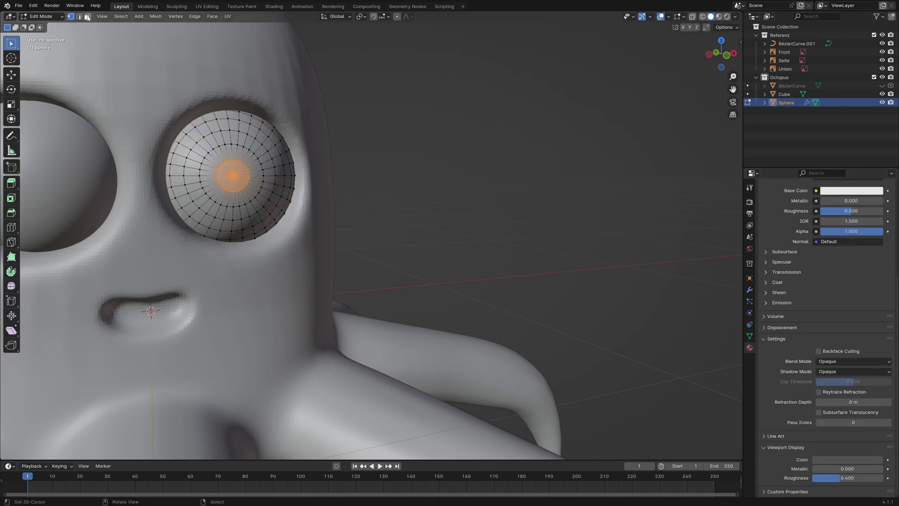
pyautogui.click(87, 17)
pyautogui.moveTo(262, 206); pyautogui.dragTo(252, 206, button='middle')
pyautogui.press('ctrl+KP_Add')
pyautogui.scroll(-4, 371, 241)
pyautogui.scroll(5, 810, 356)
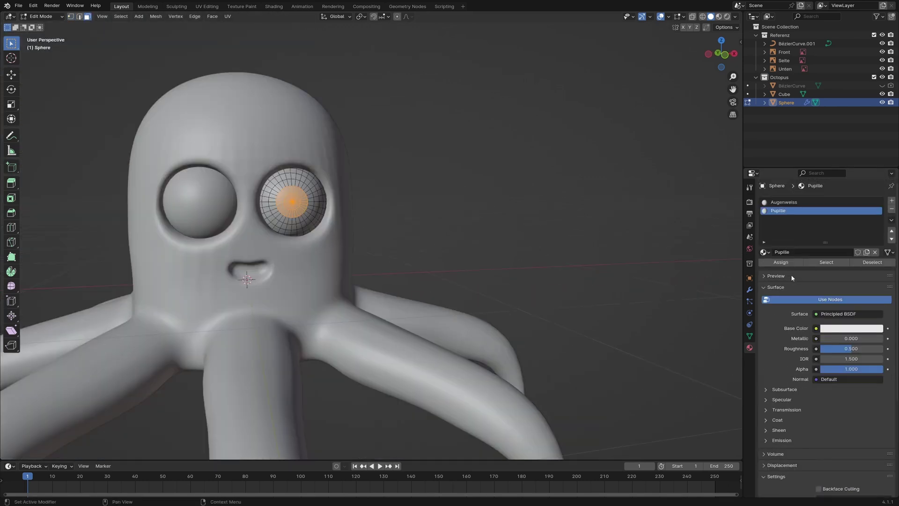
pyautogui.click(781, 262)
pyautogui.click(840, 328)
pyautogui.click(875, 227)
# Sculpt the octopus head's eye socket rims closer around the eyeballs, using the Grab brush at a 163 px radius.
pyautogui.press('Tab')
pyautogui.moveTo(384, 204); pyautogui.dragTo(409, 211, button='middle')
pyautogui.rightClick(338, 141)
pyautogui.click(177, 6)
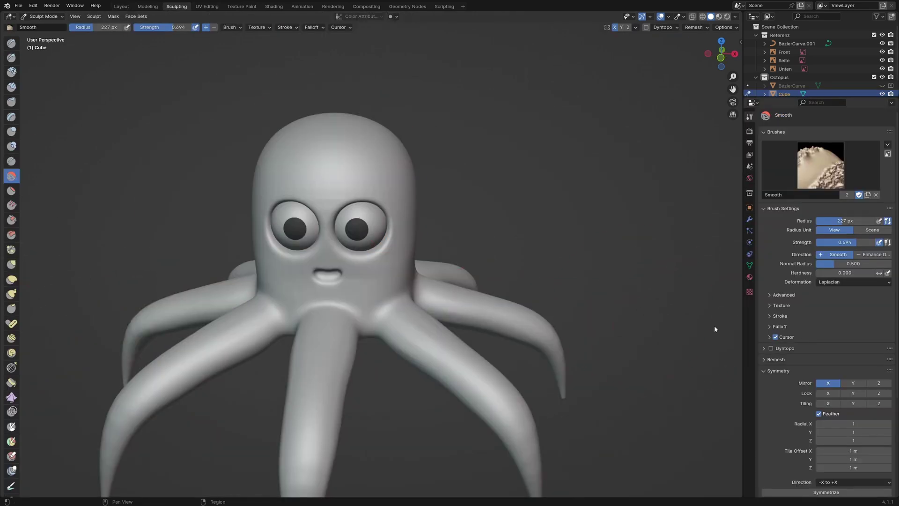
pyautogui.press('g')
pyautogui.scroll(5, 352, 136)
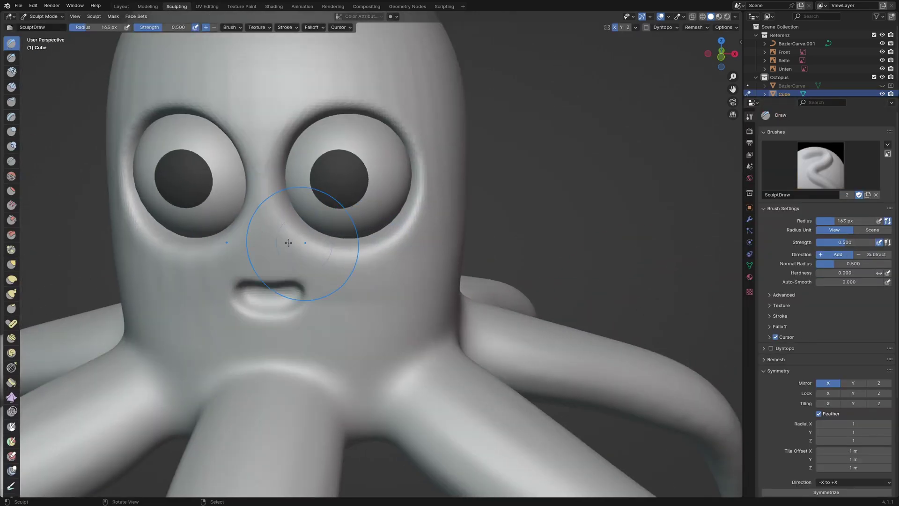
pyautogui.moveTo(348, 242); pyautogui.dragTo(341, 238, button='middle')
pyautogui.moveTo(334, 239); pyautogui.dragTo(306, 234)
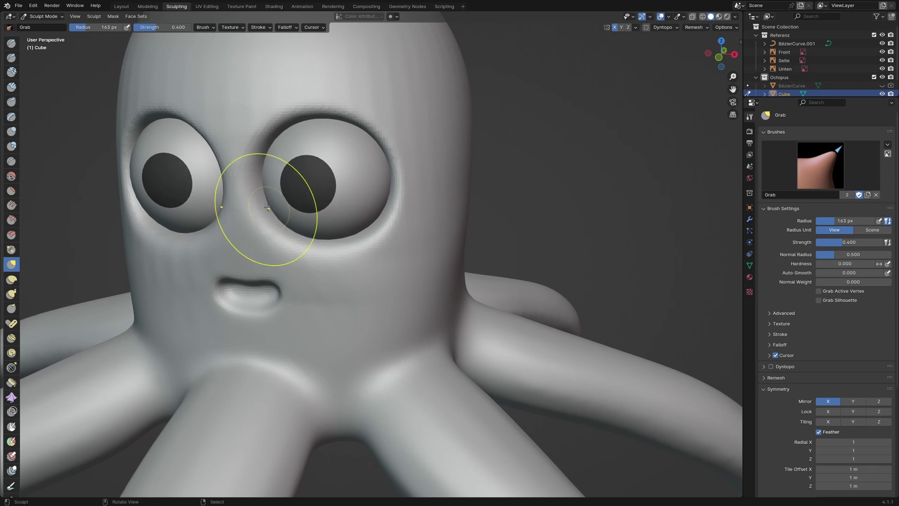
pyautogui.moveTo(266, 192); pyautogui.dragTo(274, 152)
pyautogui.moveTo(299, 125); pyautogui.dragTo(346, 123)
pyautogui.moveTo(388, 164)
pyautogui.mouseDown()
pyautogui.moveTo(374, 206)
pyautogui.moveTo(349, 232)
pyautogui.mouseUp()
pyautogui.moveTo(342, 237); pyautogui.dragTo(356, 238, button='middle')
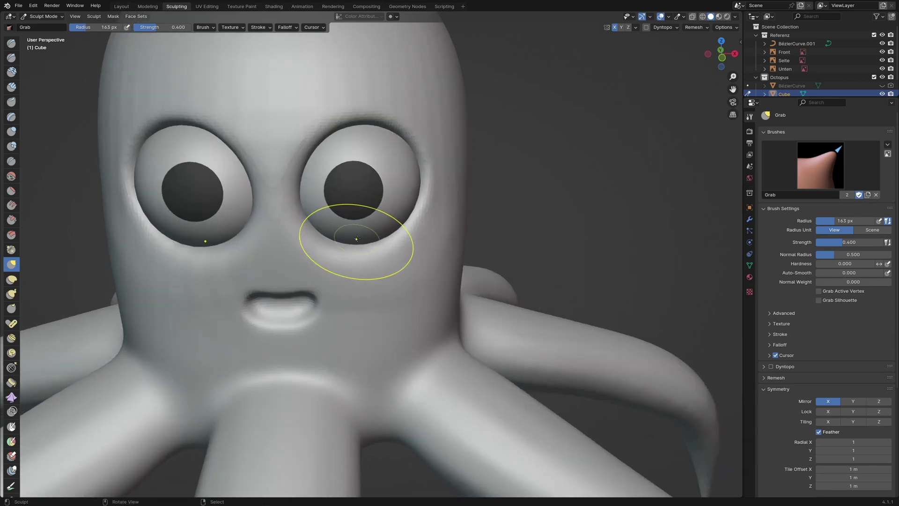